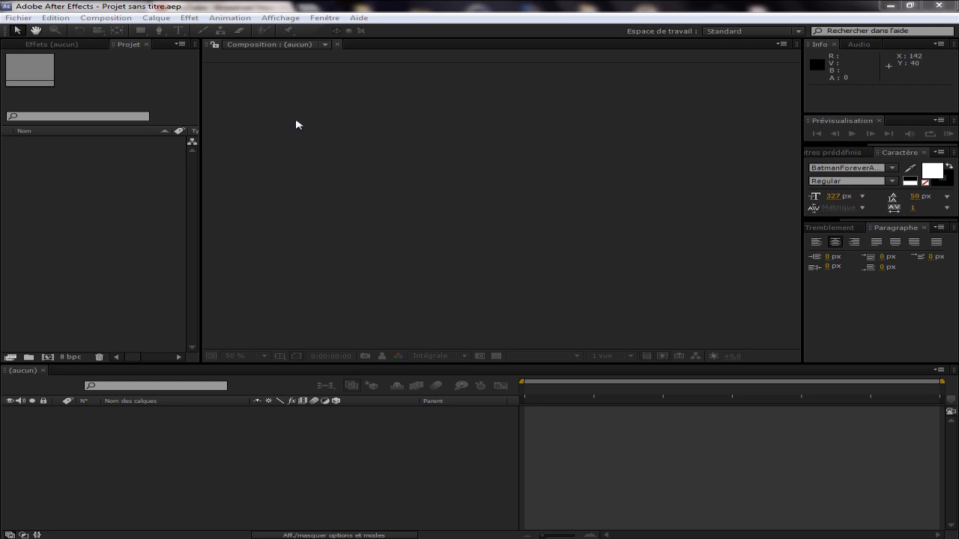
# Create a new 1920 x 1080 composition at 60 frames per second with a duration of 5 seconds.
pyautogui.click(208, 5)
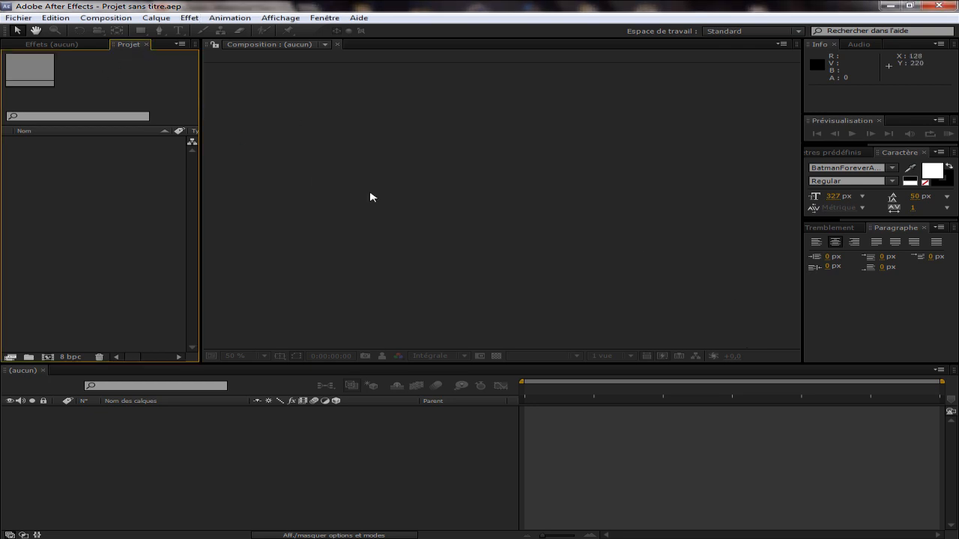
pyautogui.hotkey('ctrl', 'n')
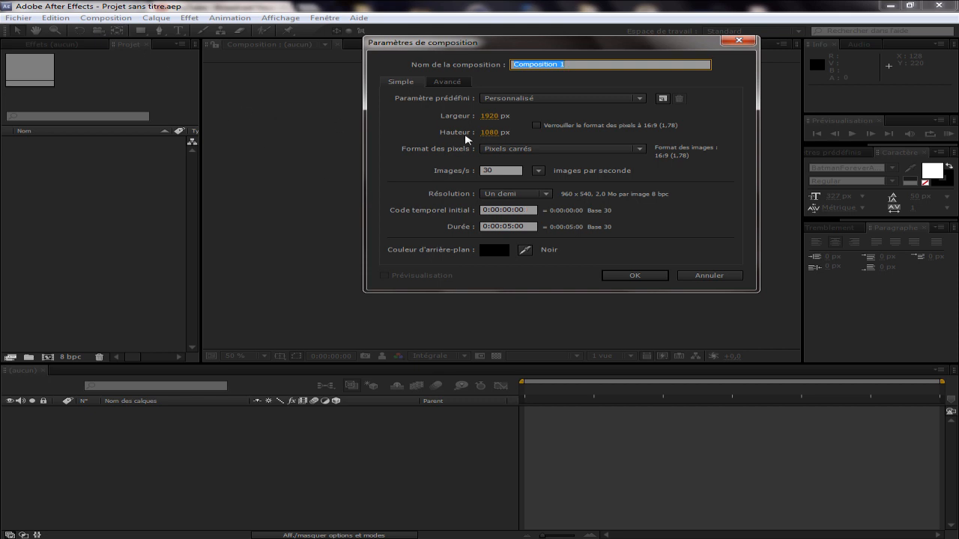
pyautogui.click(489, 116)
pyautogui.click(490, 132)
pyautogui.press('Tab')
pyautogui.write('60')
pyautogui.click(700, 191)
pyautogui.moveTo(511, 227); pyautogui.dragTo(507, 230)
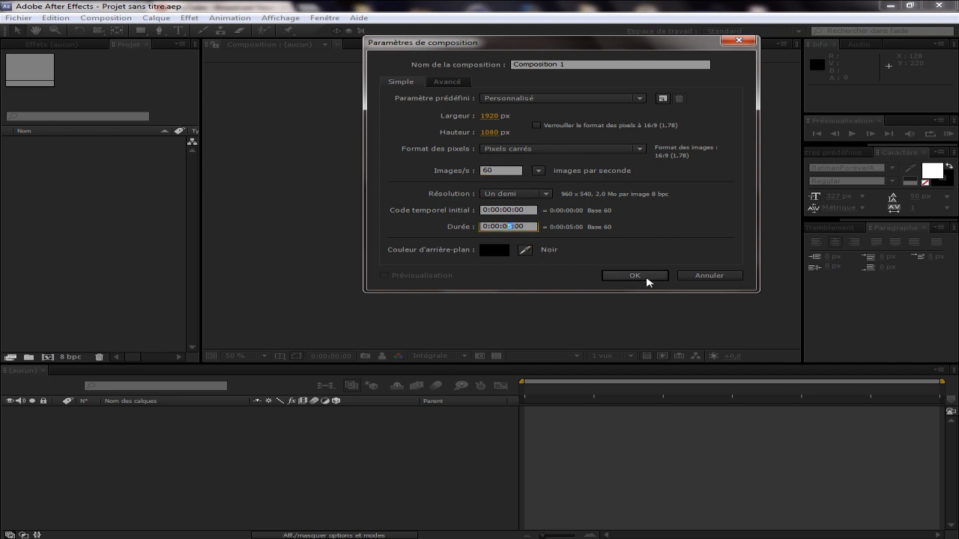
pyautogui.click(635, 276)
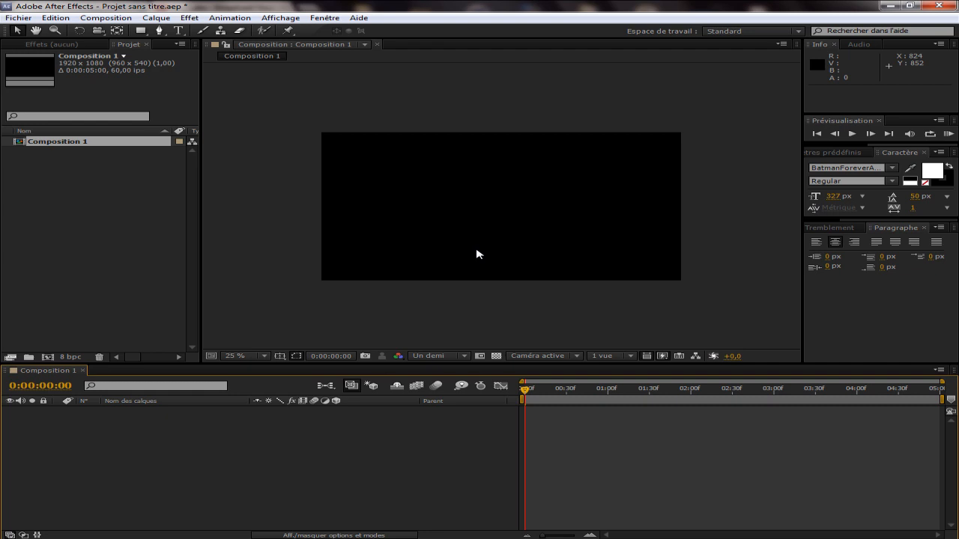
# Add a white solid layer of 1920 x 1080 px to the composition.
pyautogui.hotkey('ctrl', 'y')
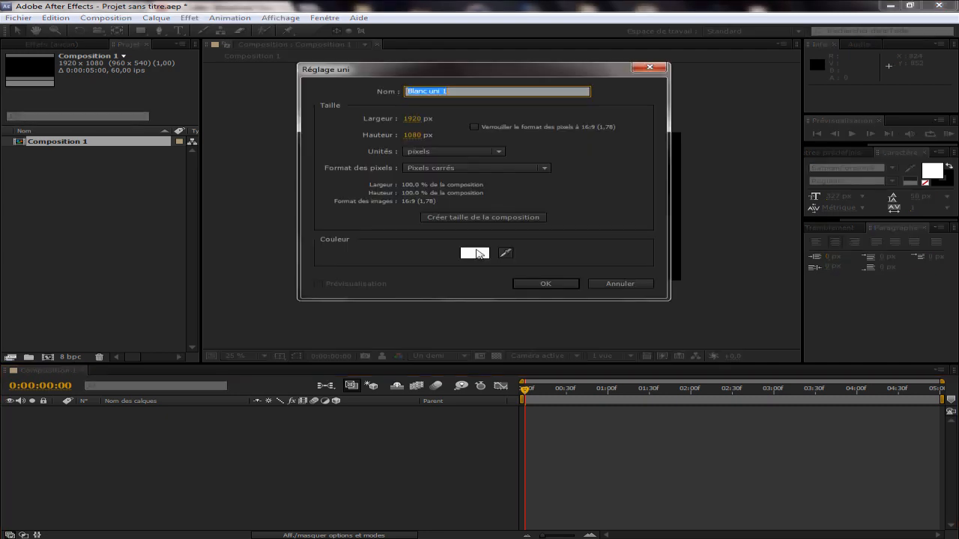
pyautogui.click(416, 120)
pyautogui.click(415, 136)
pyautogui.click(485, 255)
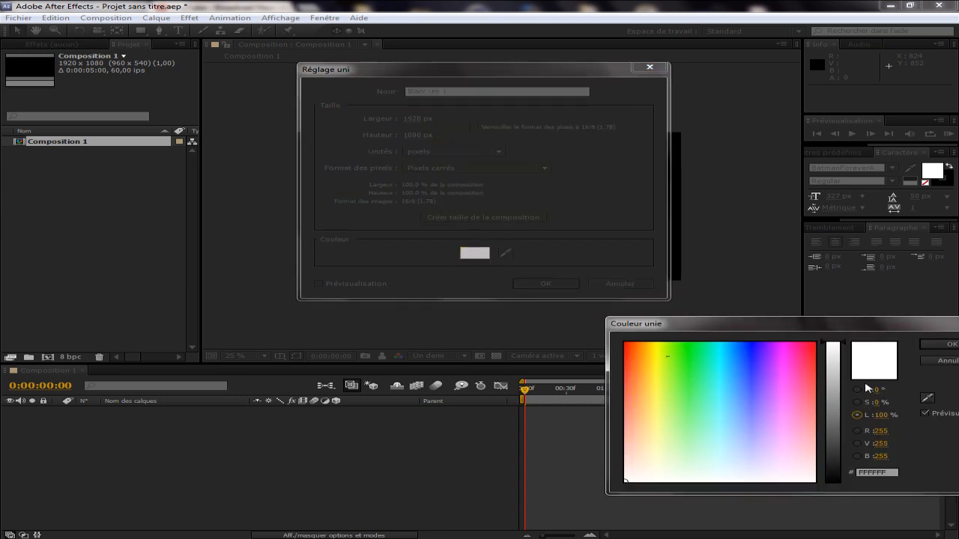
pyautogui.click(936, 347)
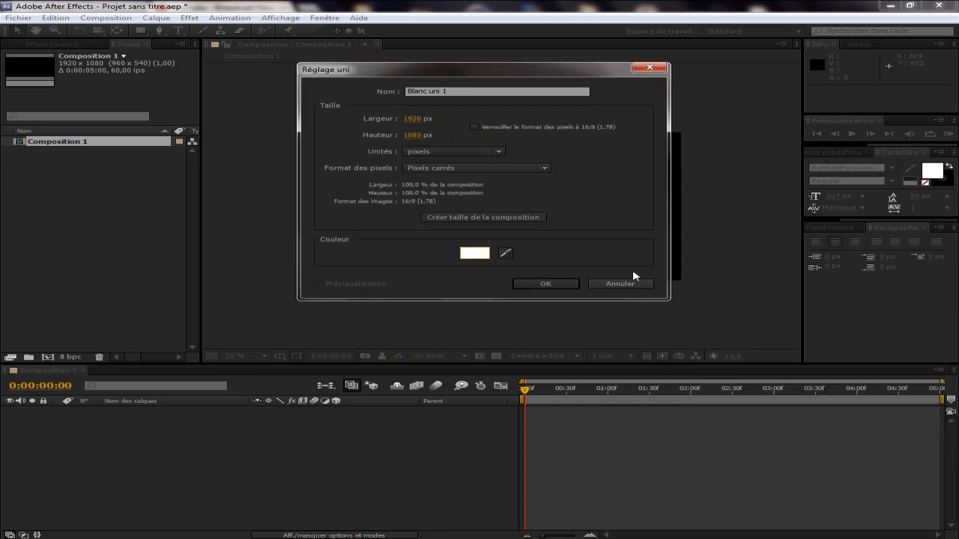
pyautogui.click(546, 284)
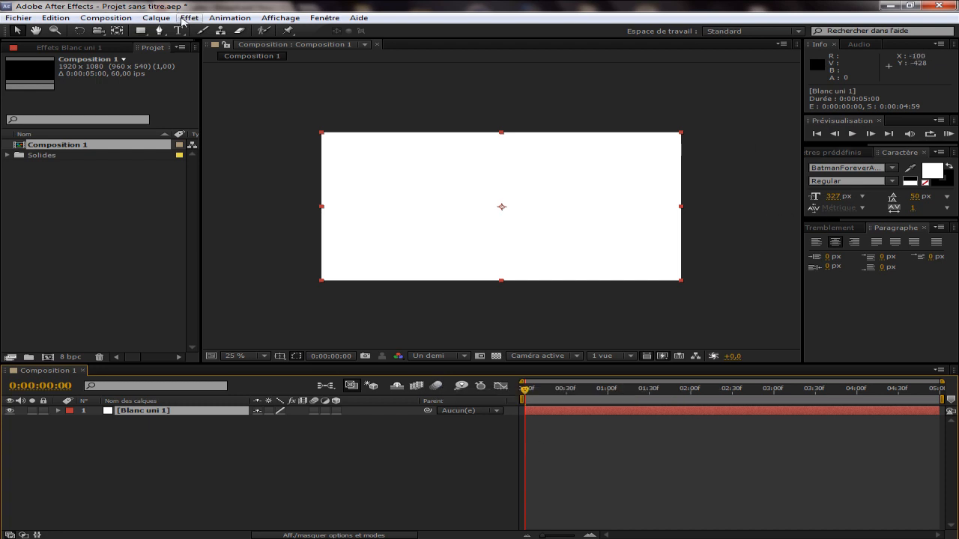
# Apply the Turbulences distortion effect to the white solid.
pyautogui.click(183, 18)
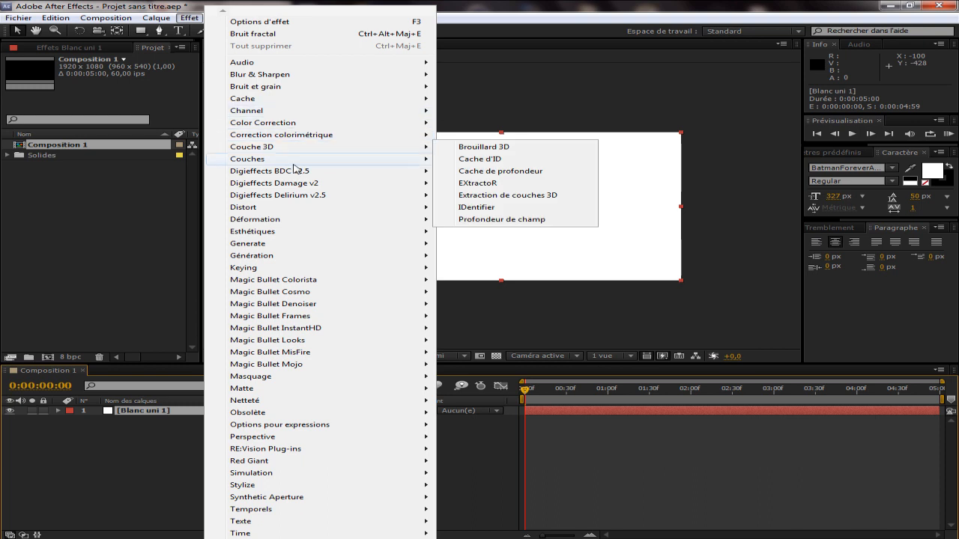
pyautogui.moveTo(287, 225)
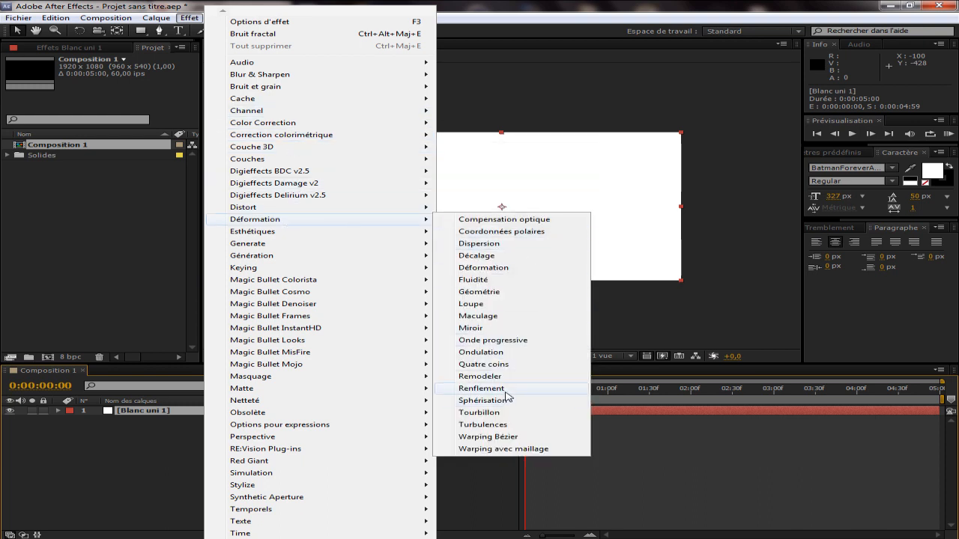
pyautogui.click(494, 424)
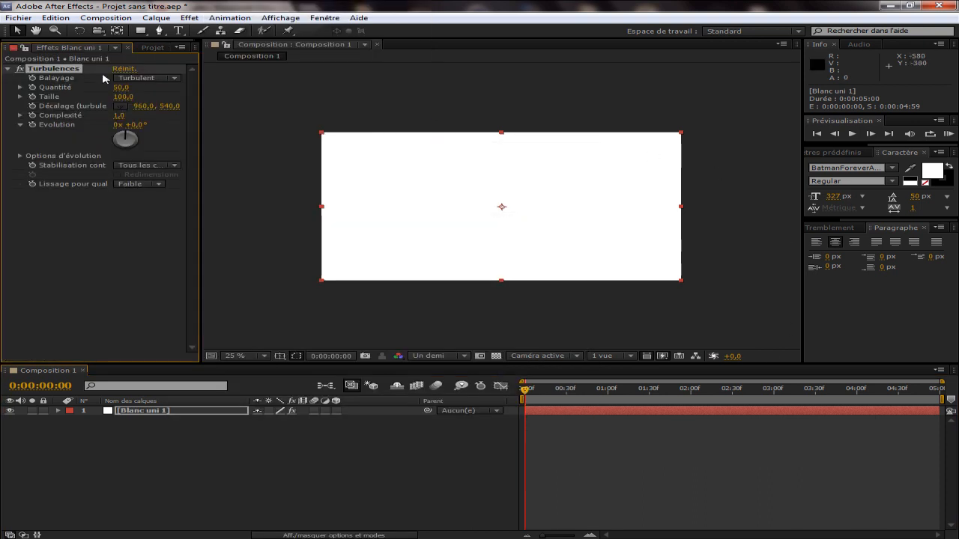
# Set the Turbulences effect's Taille to 450 and its Complexité to 10.
pyautogui.click(121, 87)
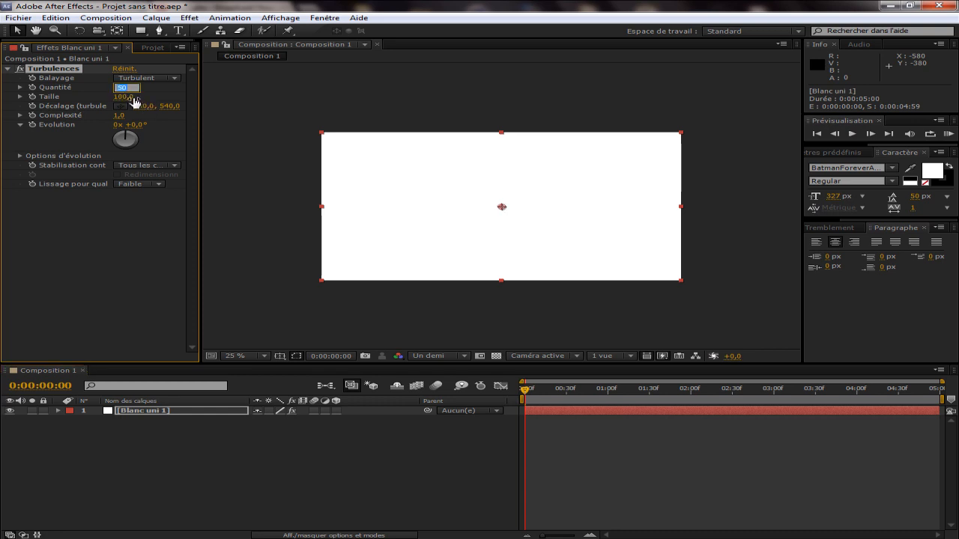
pyautogui.press('Tab')
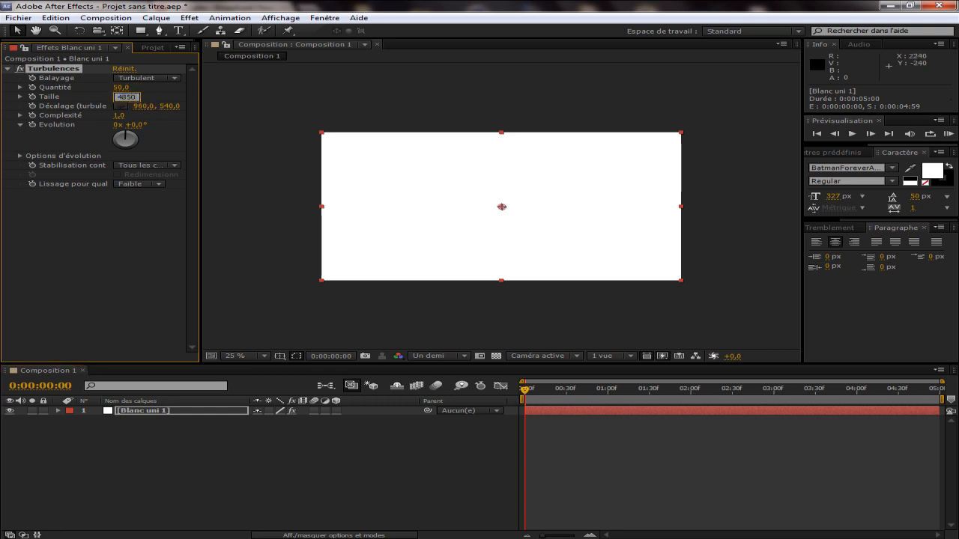
pyautogui.press('Return')
pyautogui.click(128, 98)
pyautogui.click(119, 116)
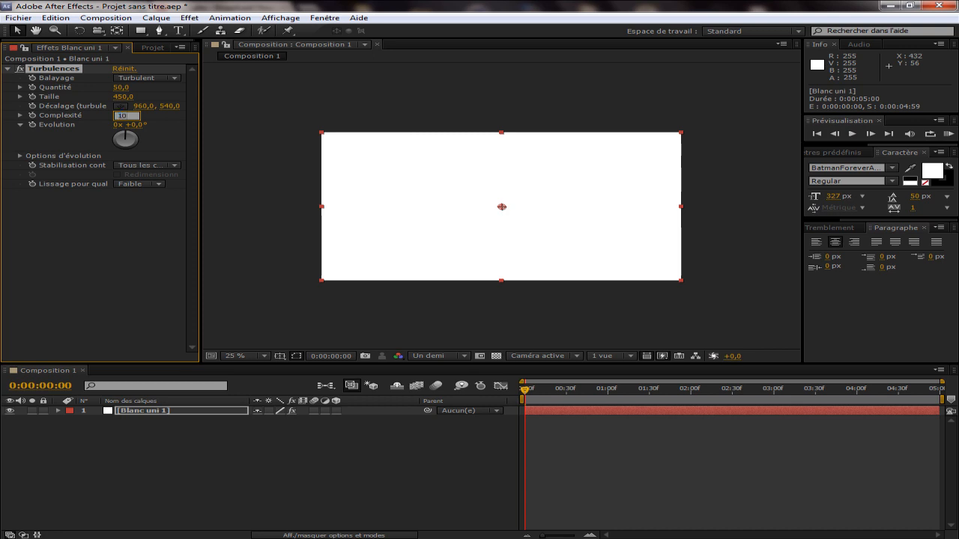
pyautogui.write('10')
pyautogui.press('Return')
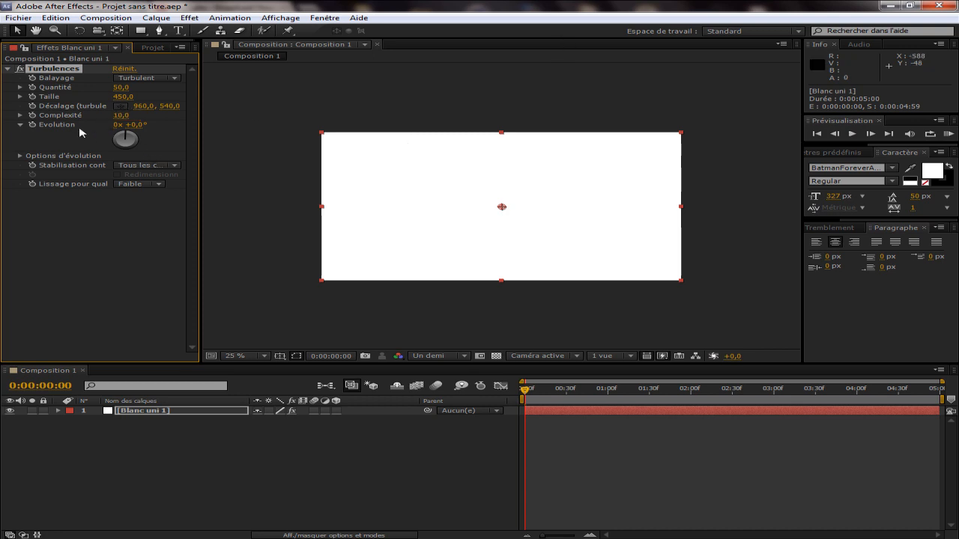
# Reveal the solid's Turbulences properties in the timeline and start keyframing Evolution at 0:00:00:00.
pyautogui.click(150, 413)
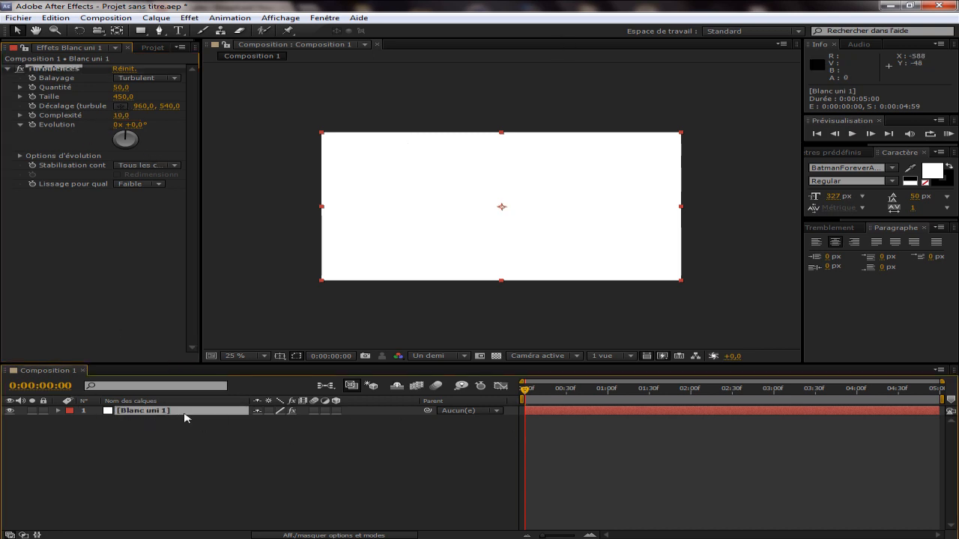
pyautogui.press('e')
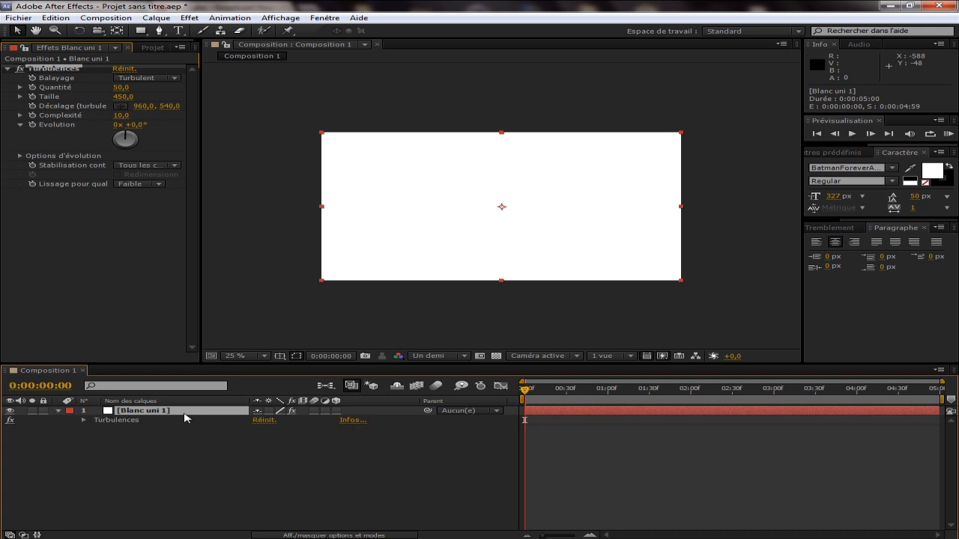
pyautogui.click(83, 420)
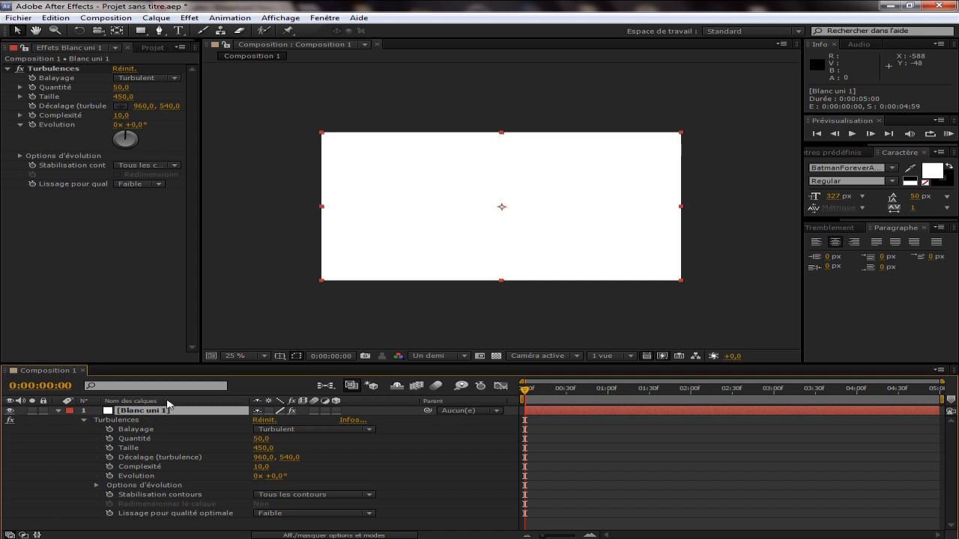
pyautogui.press('u')
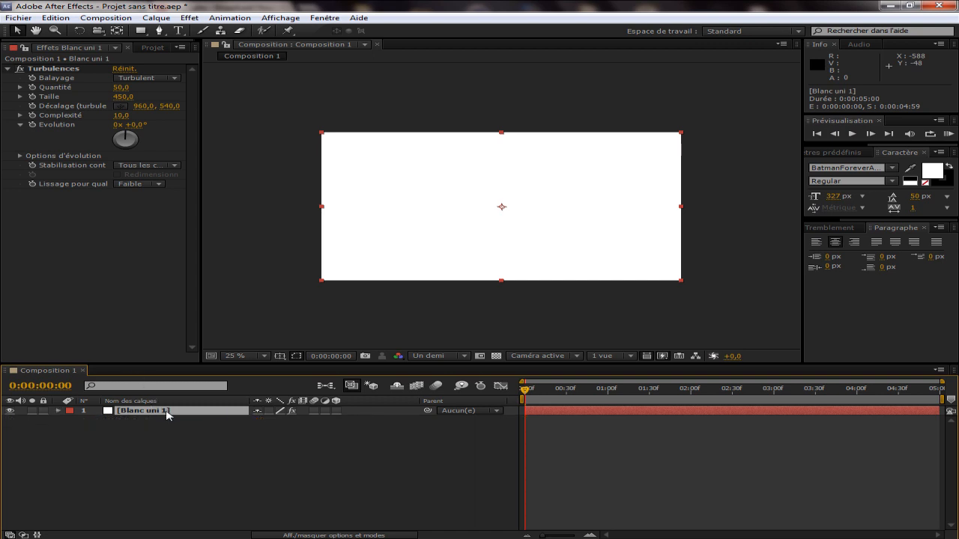
pyautogui.press('e')
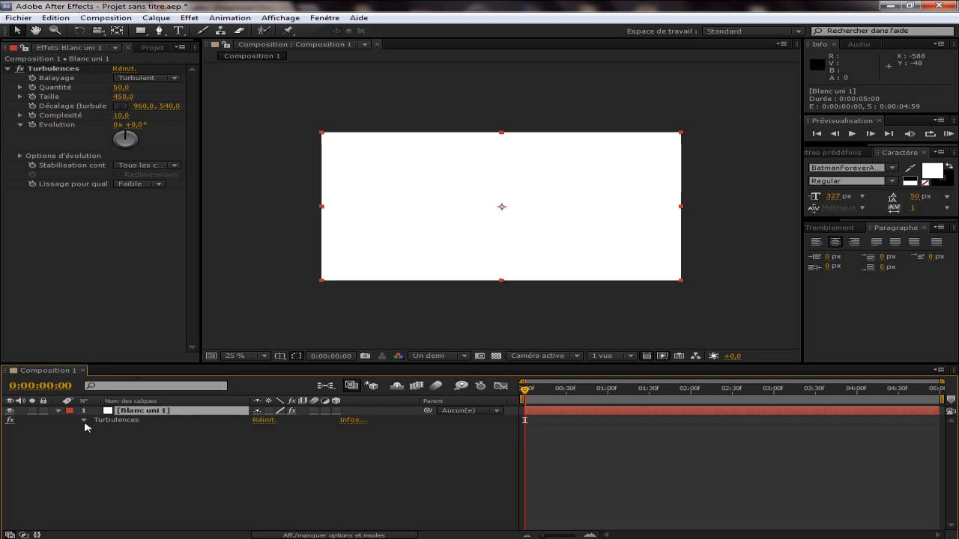
pyautogui.click(84, 422)
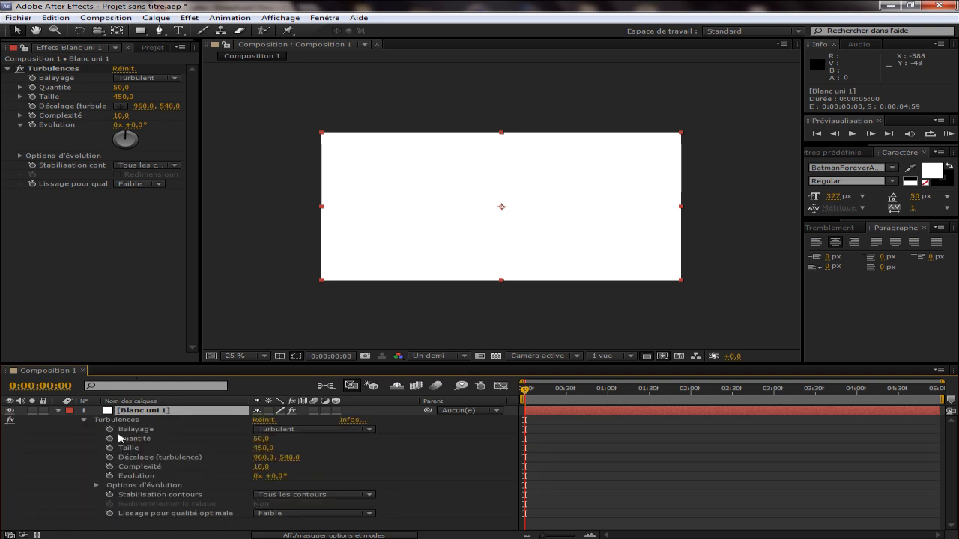
pyautogui.click(111, 476)
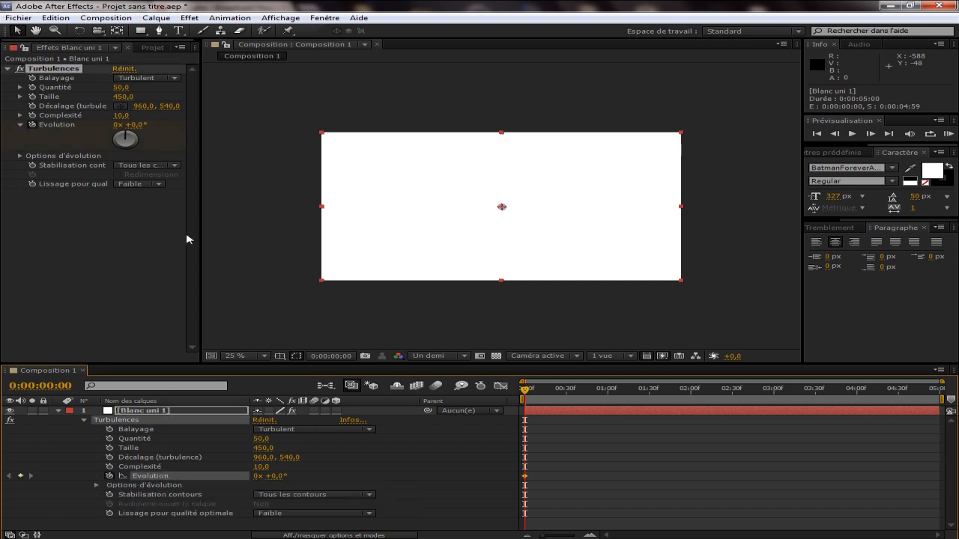
# Add the expression time*30 to the Evolution property of the Turbulences effect.
pyautogui.click(227, 18)
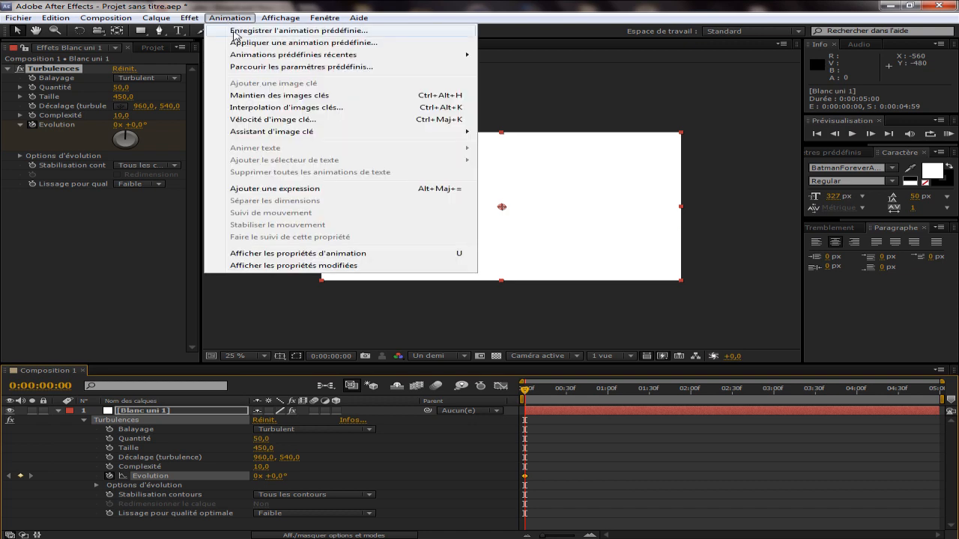
pyautogui.click(312, 188)
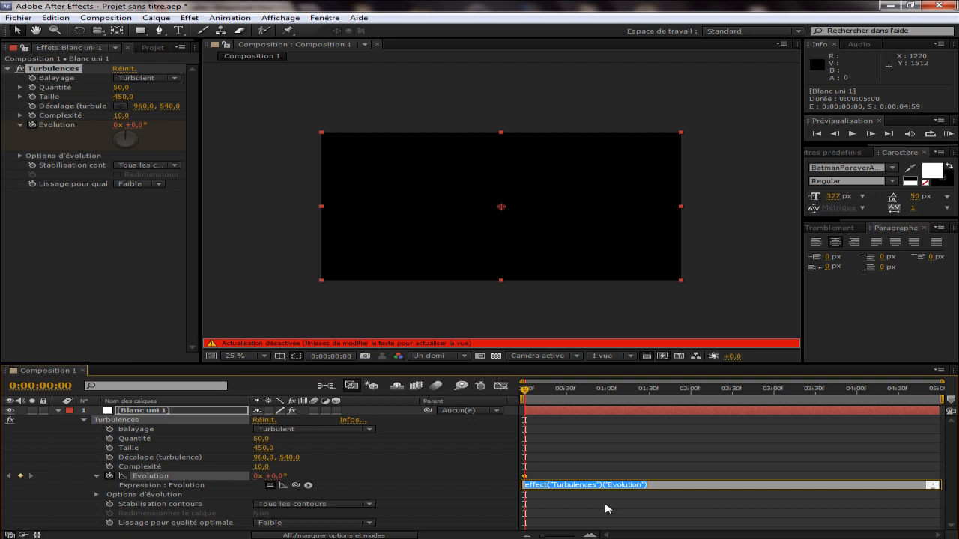
pyautogui.write('time*30')
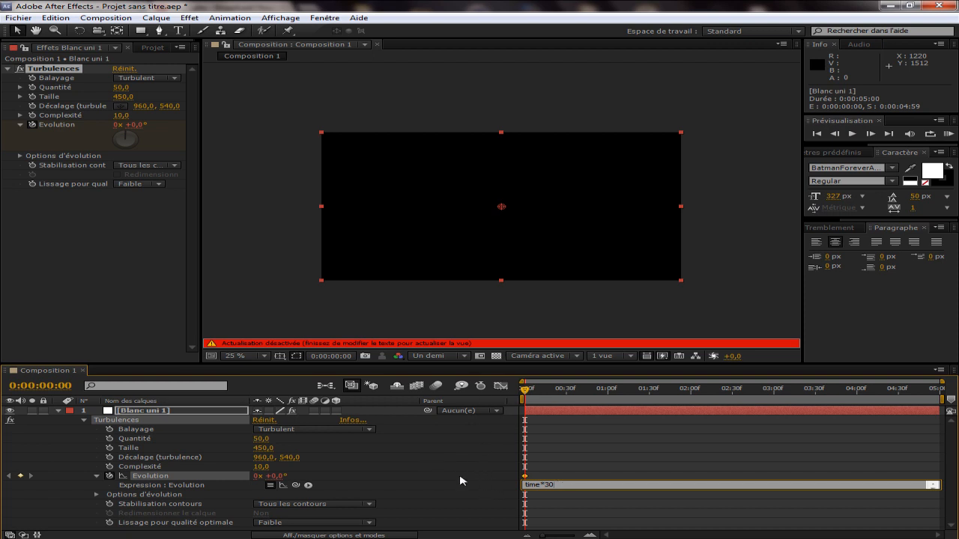
pyautogui.click(483, 475)
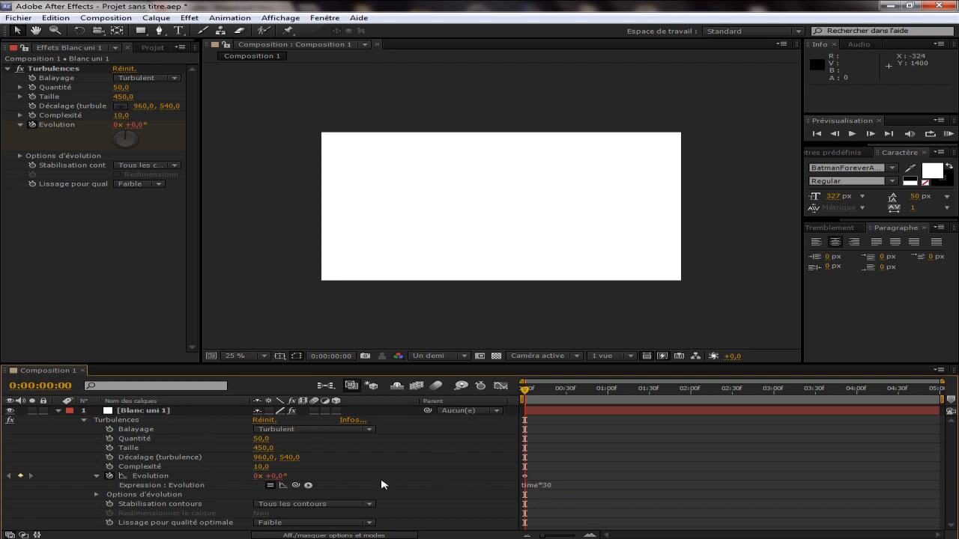
# Apply the Biseau alpha perspective effect to the white solid and set its Epaisseur to 50.
pyautogui.click(144, 412)
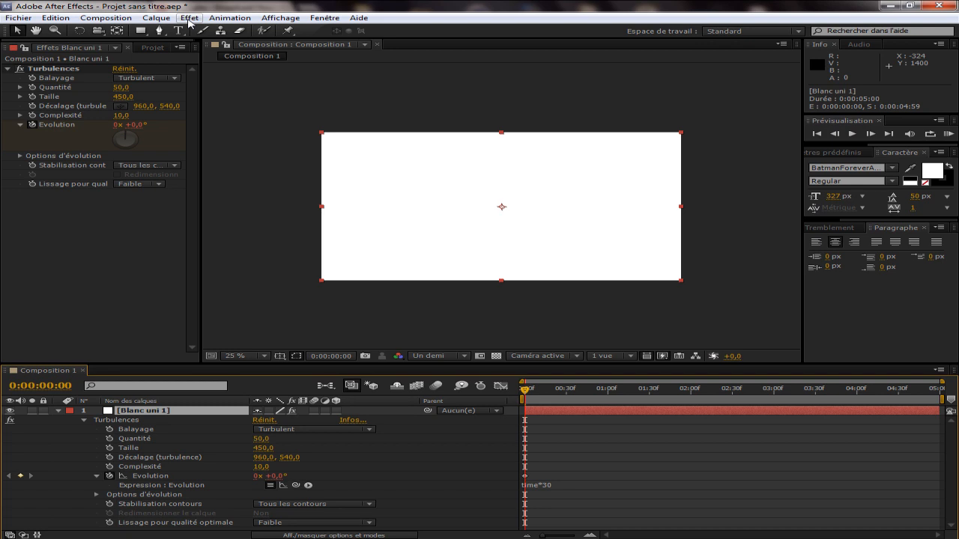
pyautogui.click(189, 18)
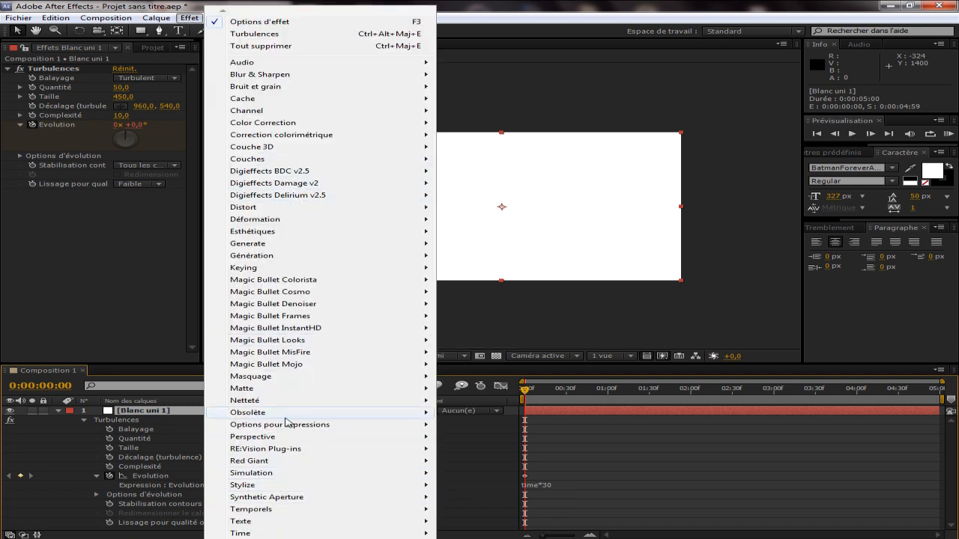
pyautogui.moveTo(262, 441)
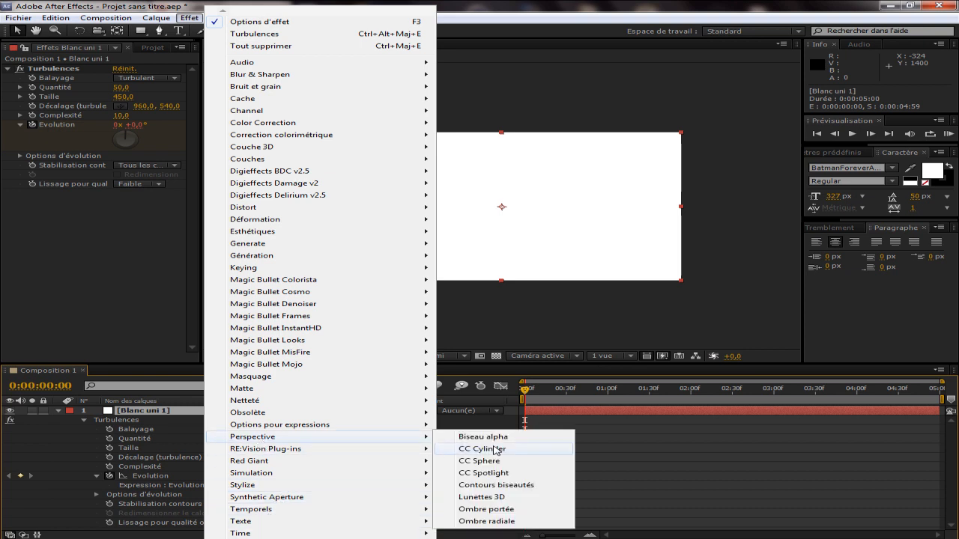
pyautogui.click(481, 436)
pyautogui.click(121, 202)
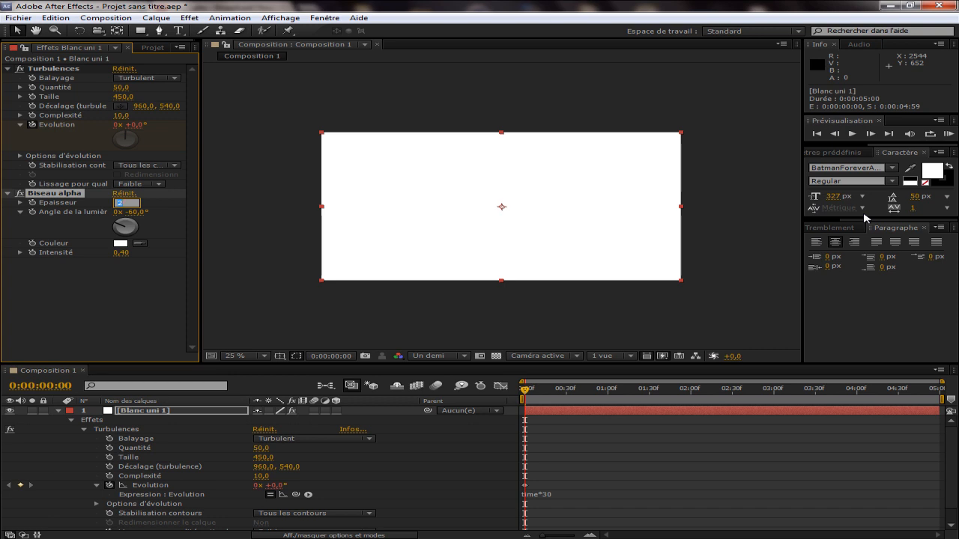
pyautogui.write('50')
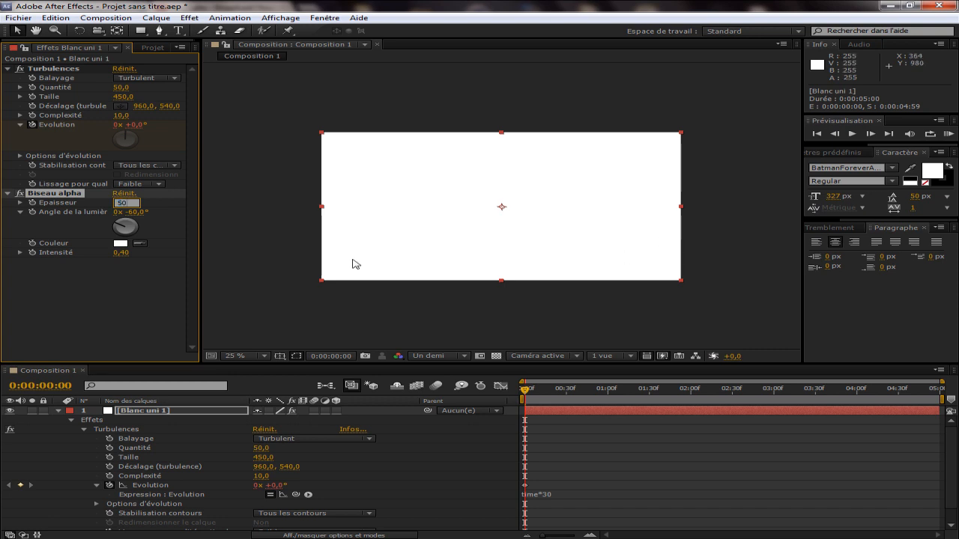
pyautogui.press('Return')
# Set the Biseau alpha light angle to -5° and its Intensité to 0,25.
pyautogui.moveTo(137, 215); pyautogui.dragTo(182, 213)
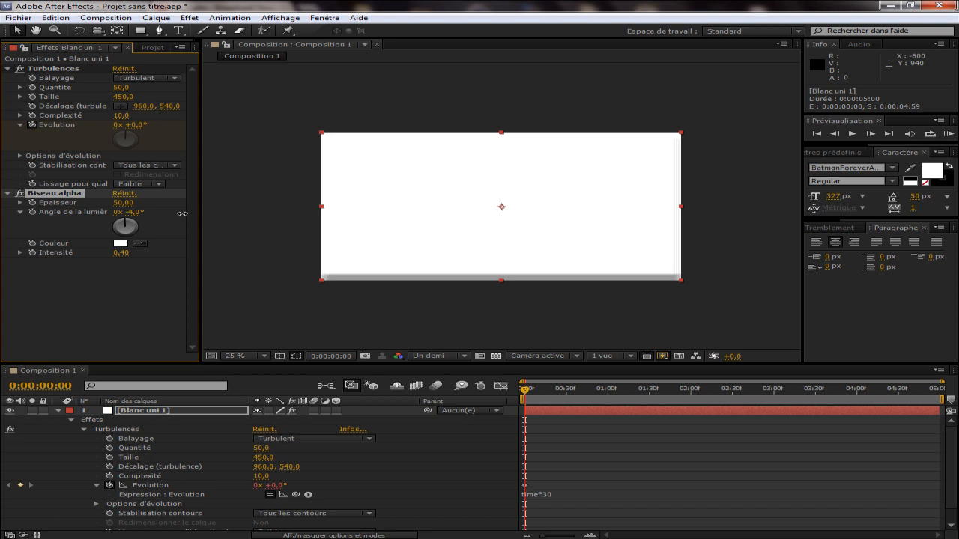
pyautogui.click(320, 313)
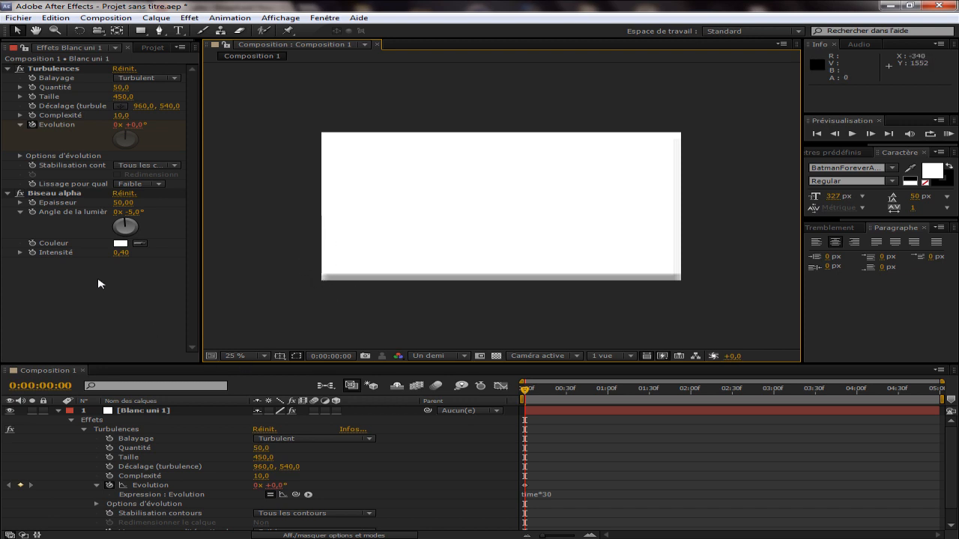
pyautogui.click(120, 252)
pyautogui.write('0,2')
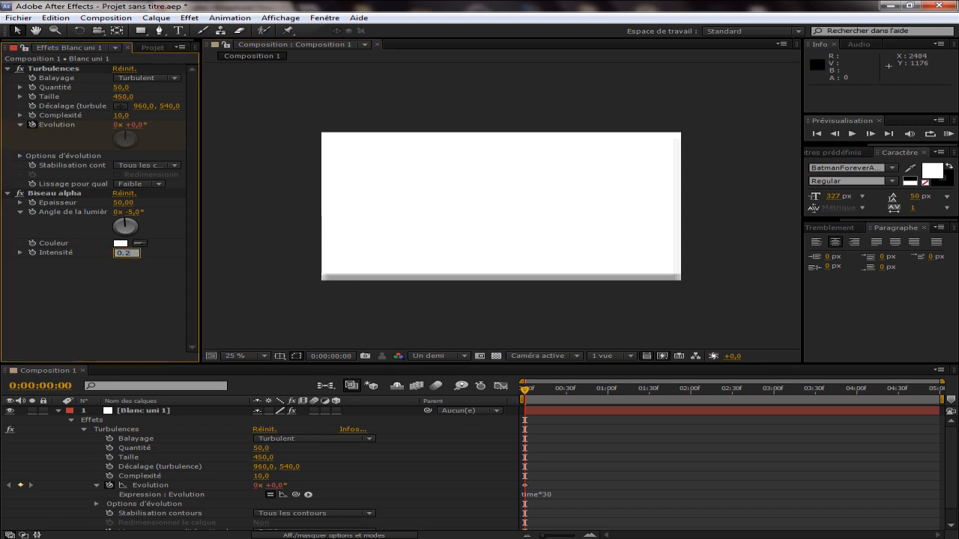
pyautogui.write('5')
pyautogui.click(54, 193)
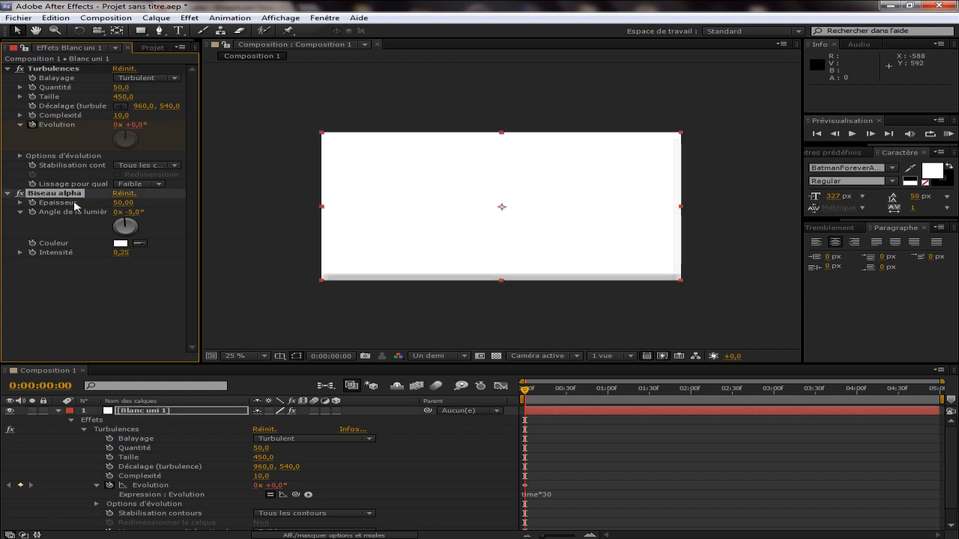
# Collapse the Turbulences and Biseau alpha settings and apply the Bruit fractal effect to the white solid.
pyautogui.click(9, 69)
pyautogui.click(7, 78)
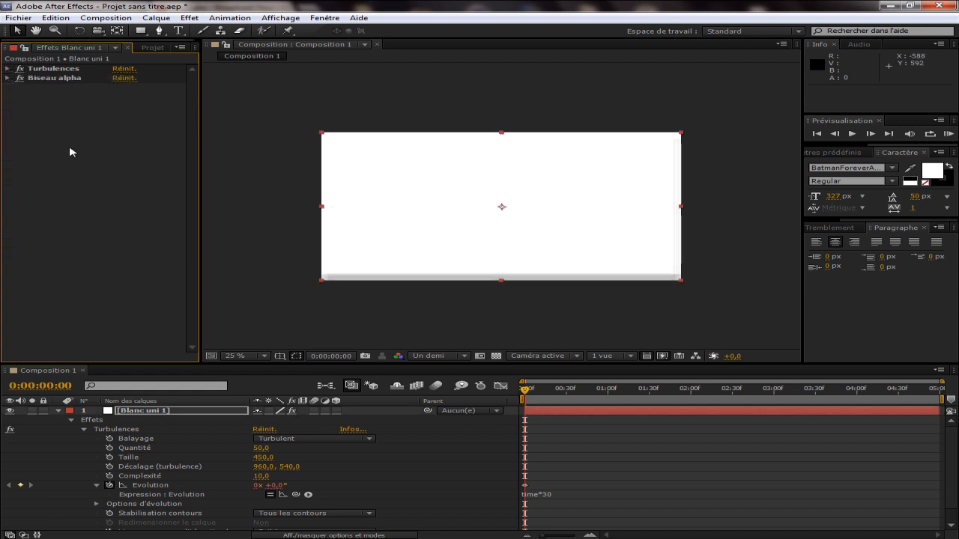
pyautogui.click(197, 17)
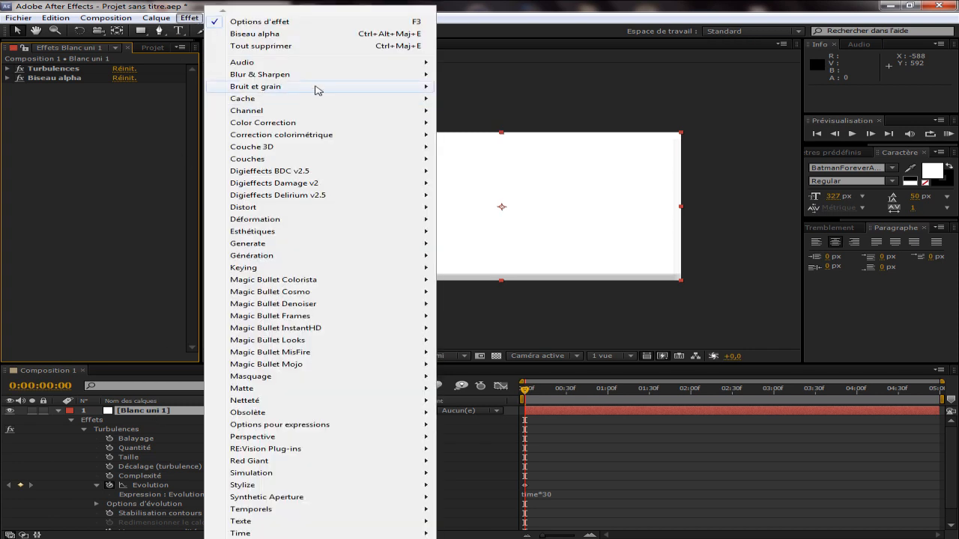
pyautogui.moveTo(315, 89)
pyautogui.click(466, 163)
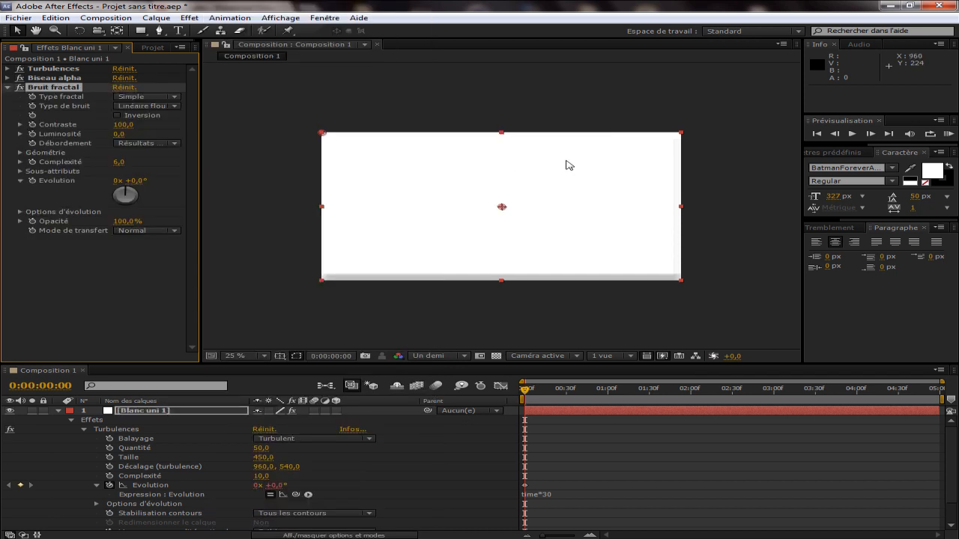
# Set the Bruit fractal Contraste to 30 and its Luminosité to -20.
pyautogui.click(122, 127)
pyautogui.write('30')
pyautogui.press('Return')
pyautogui.moveTo(121, 134)
pyautogui.mouseDown()
pyautogui.moveTo(97, 139)
pyautogui.moveTo(109, 139)
pyautogui.mouseUp()
pyautogui.click(128, 136)
pyautogui.write('-20')
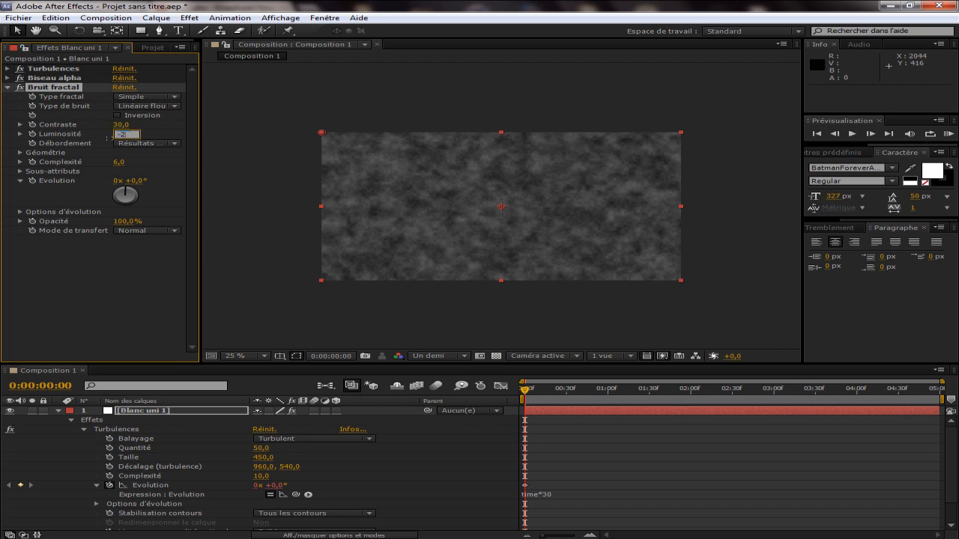
pyautogui.press('Return')
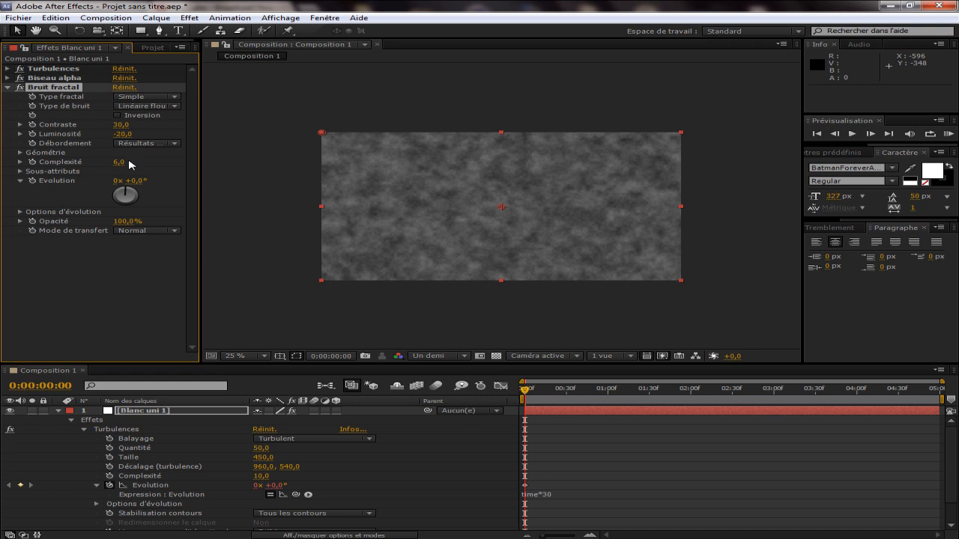
# Set the Bruit fractal Opacité to 60% and its Mode de transfert to Lumière crue, then collapse the effect's settings.
pyautogui.click(125, 221)
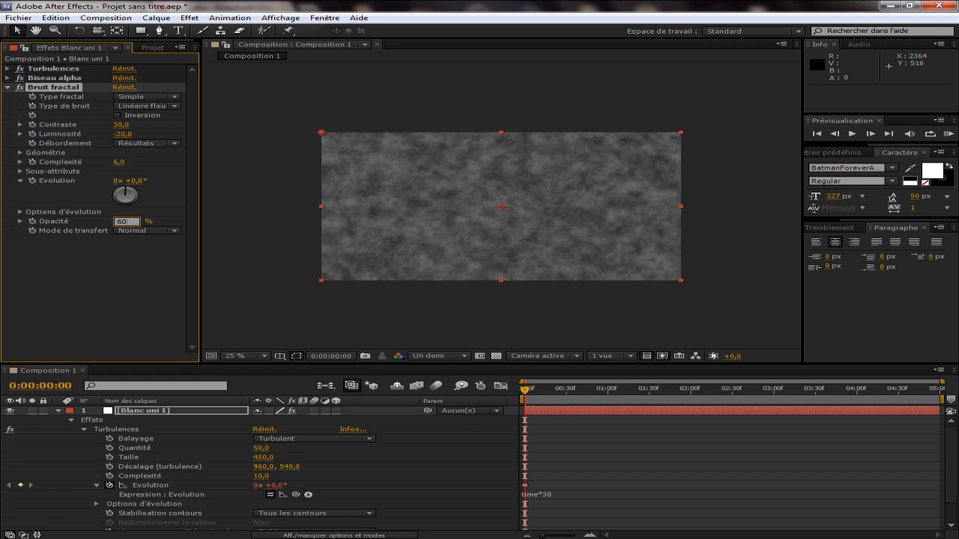
pyautogui.press('Return')
pyautogui.click(166, 230)
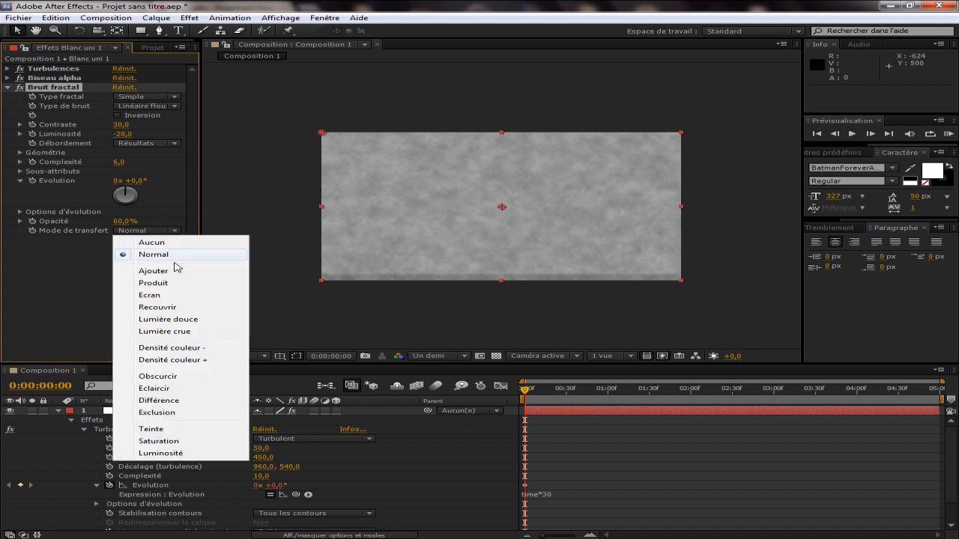
pyautogui.click(176, 331)
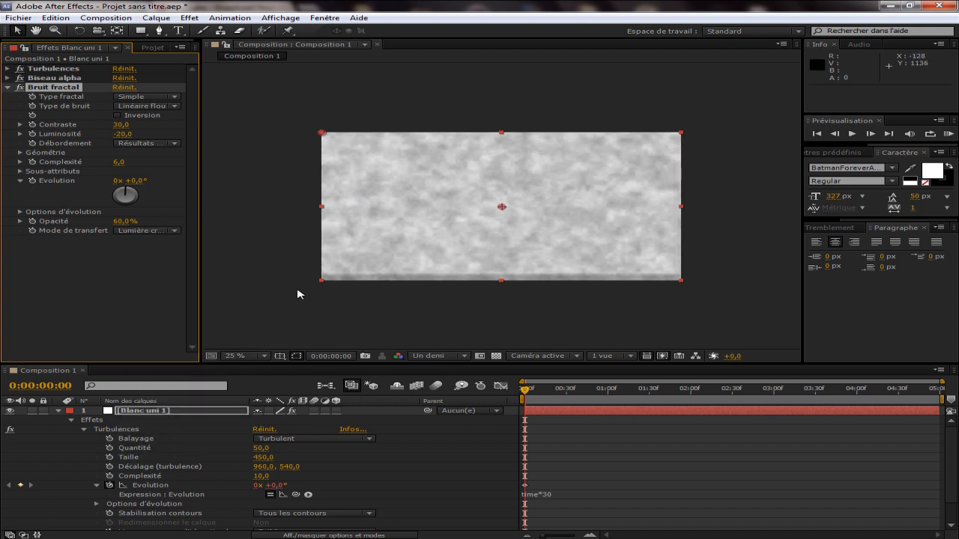
pyautogui.click(27, 442)
pyautogui.click(8, 89)
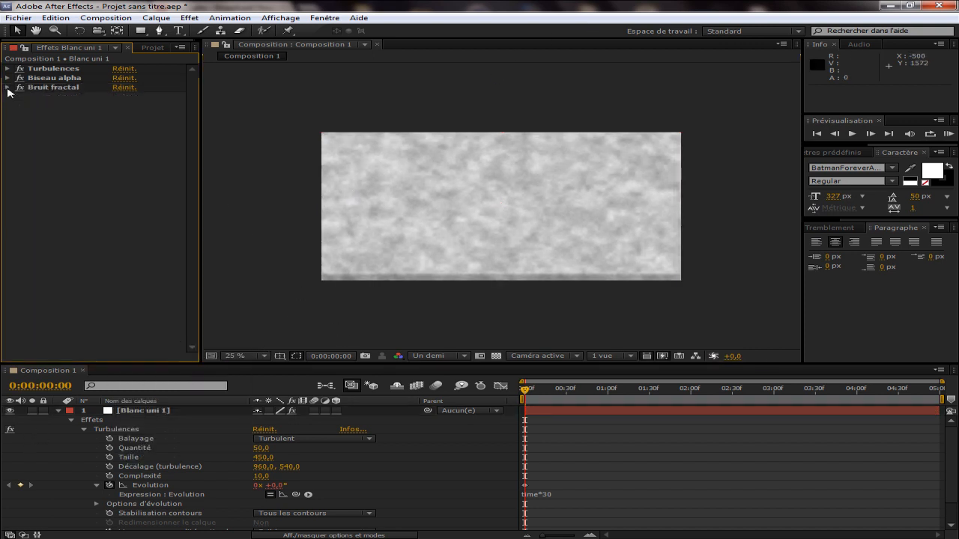
# Draw a closed, curved five-point mask across the middle of the white solid with the Pen tool.
pyautogui.click(132, 413)
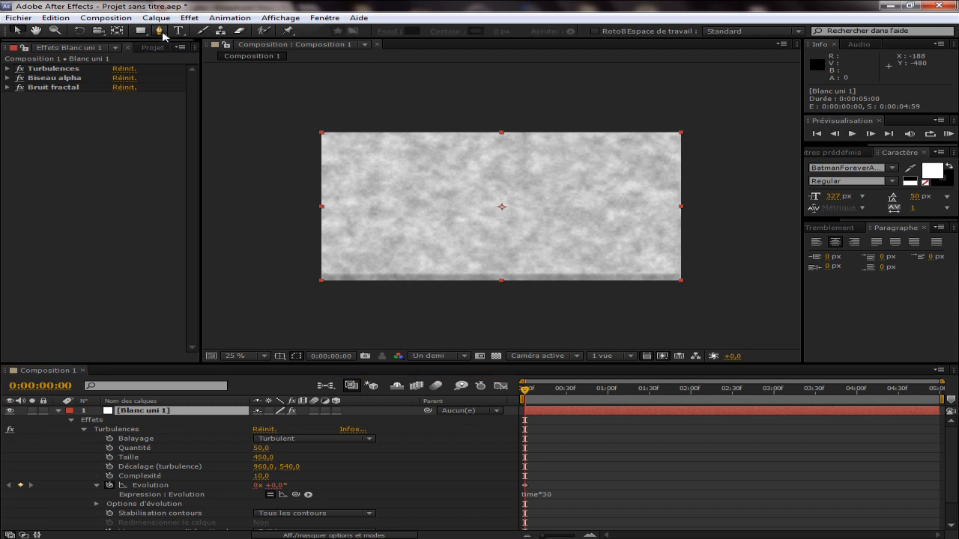
pyautogui.click(162, 34)
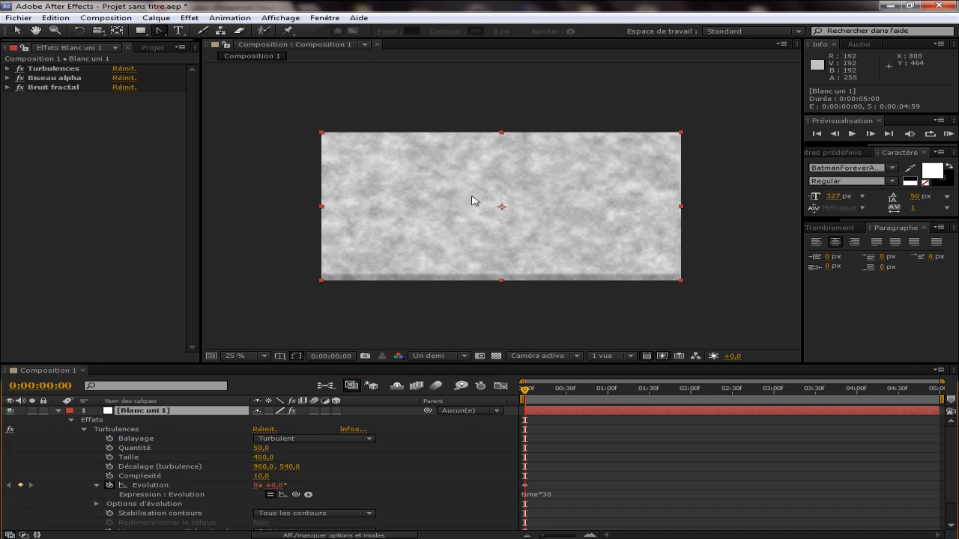
pyautogui.press('v')
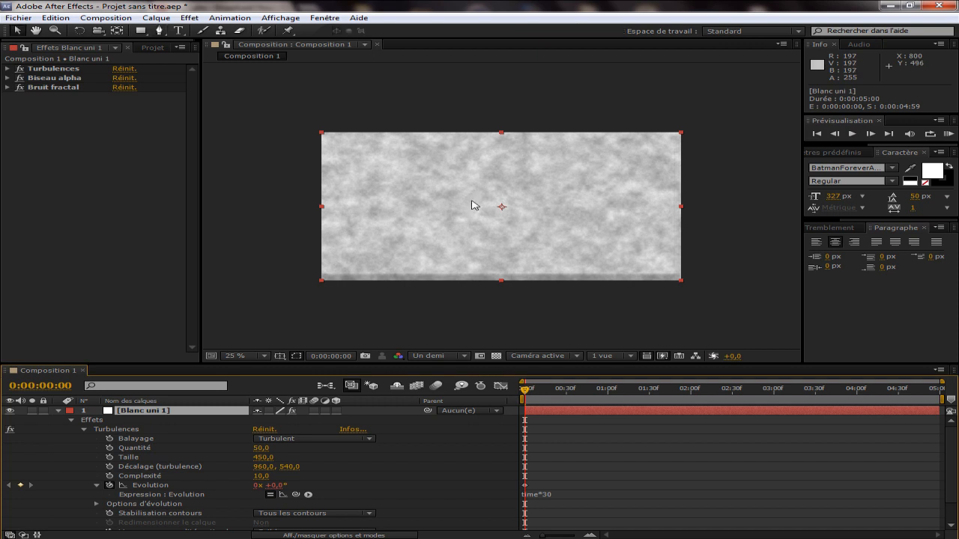
pyautogui.press('g')
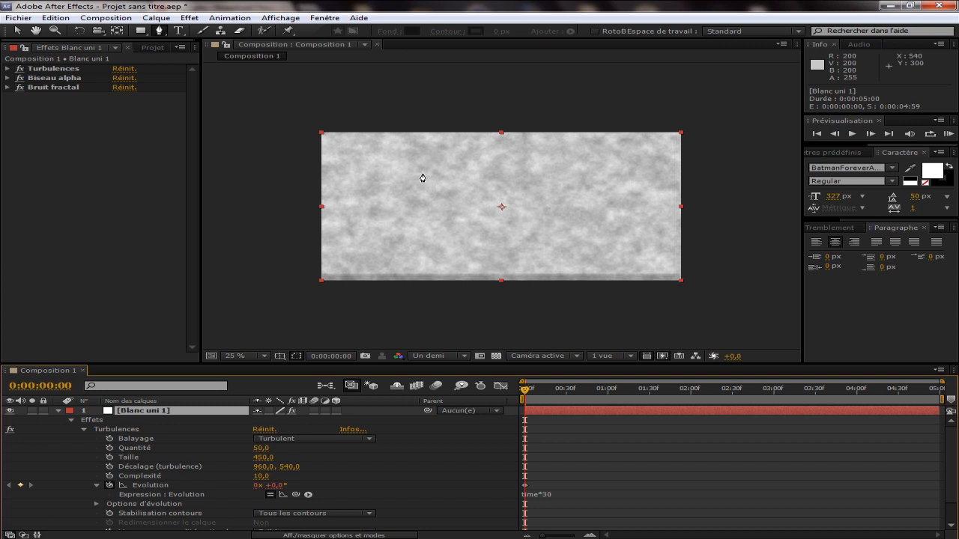
pyautogui.moveTo(423, 174); pyautogui.dragTo(394, 175)
pyautogui.moveTo(408, 211); pyautogui.dragTo(437, 217)
pyautogui.moveTo(526, 228); pyautogui.dragTo(595, 229)
pyautogui.moveTo(596, 168); pyautogui.dragTo(567, 160)
pyautogui.moveTo(498, 193); pyautogui.dragTo(469, 192)
pyautogui.moveTo(422, 173); pyautogui.dragTo(409, 168)
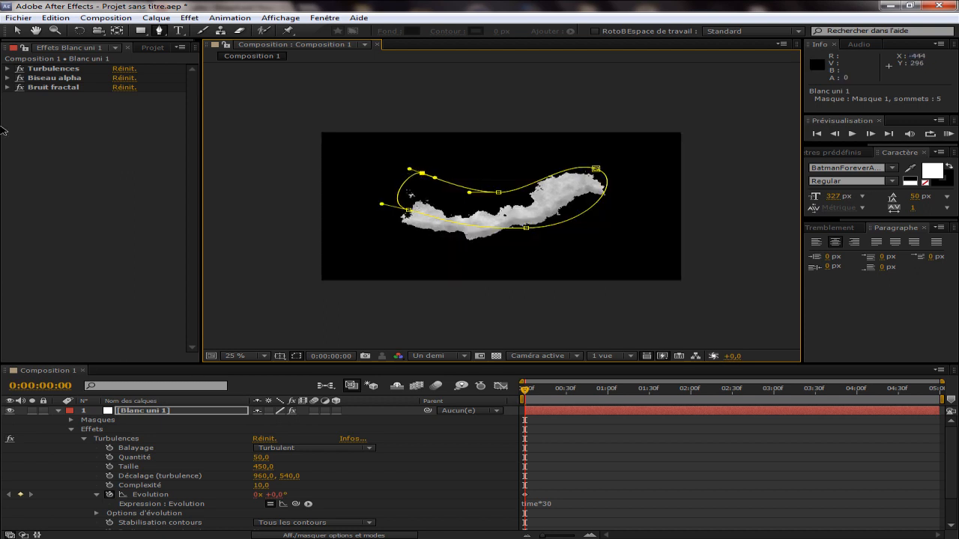
pyautogui.click(15, 34)
pyautogui.click(572, 105)
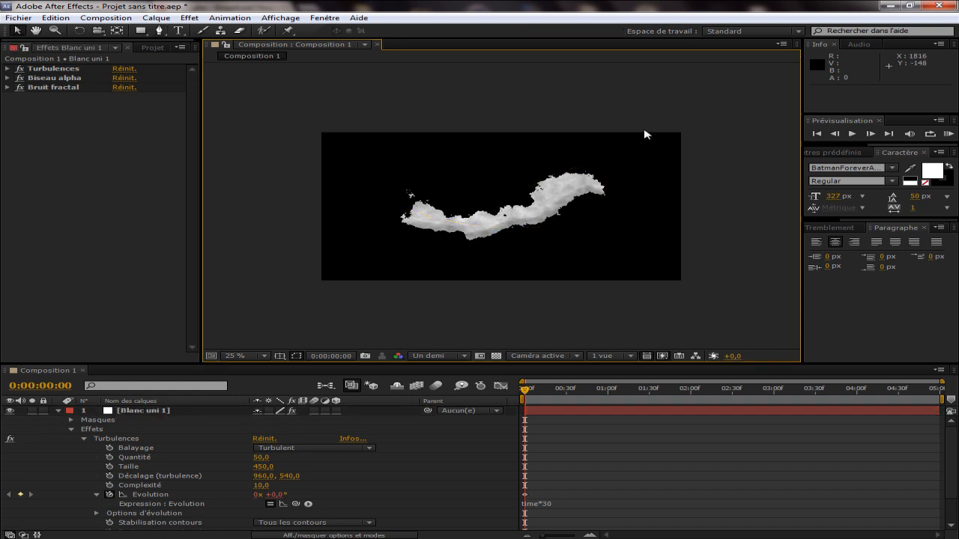
# Reveal the properties of Masque 1 and set its Contour progressif du masque to 50 pixels.
pyautogui.press('.')
pyautogui.press('.')
pyautogui.press(',')
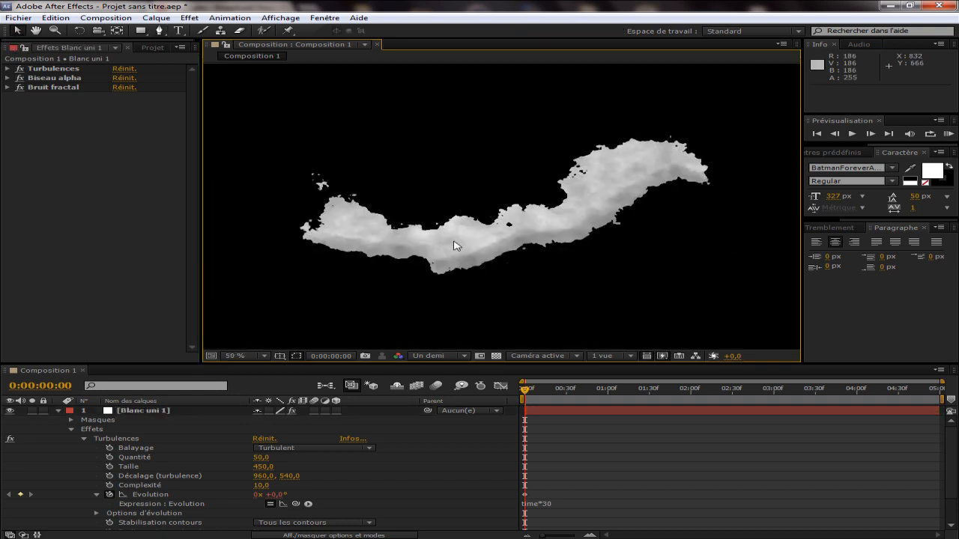
pyautogui.press('.')
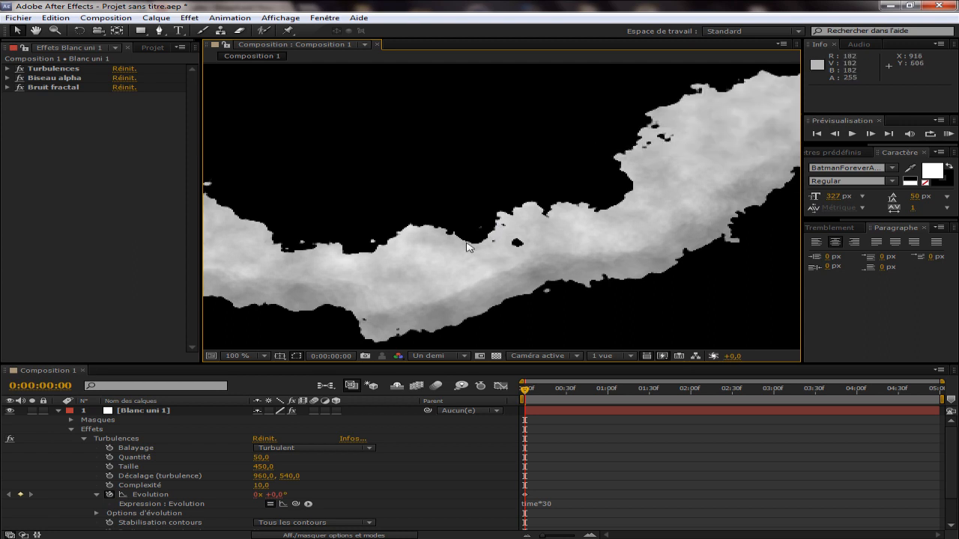
pyautogui.press(',')
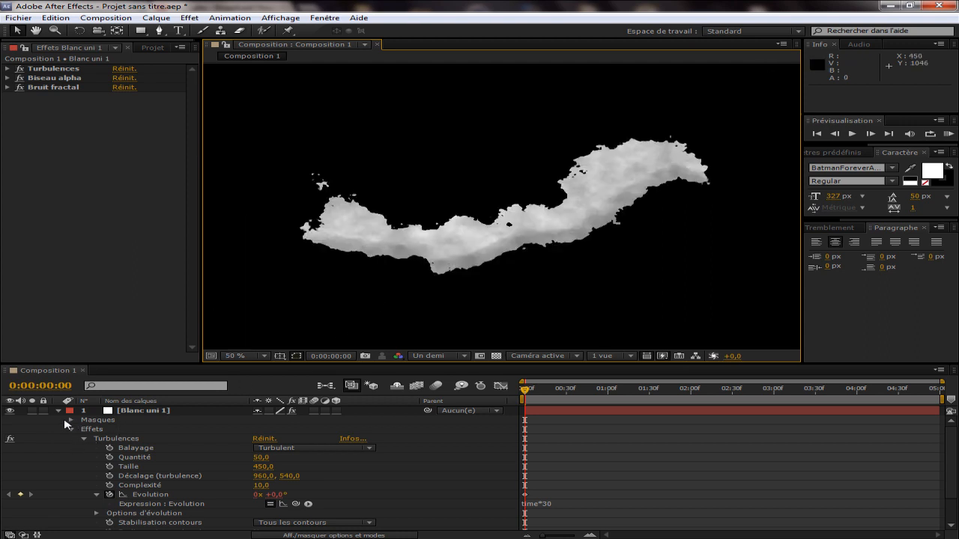
pyautogui.hotkey('ctrl', 'shift', 'n')
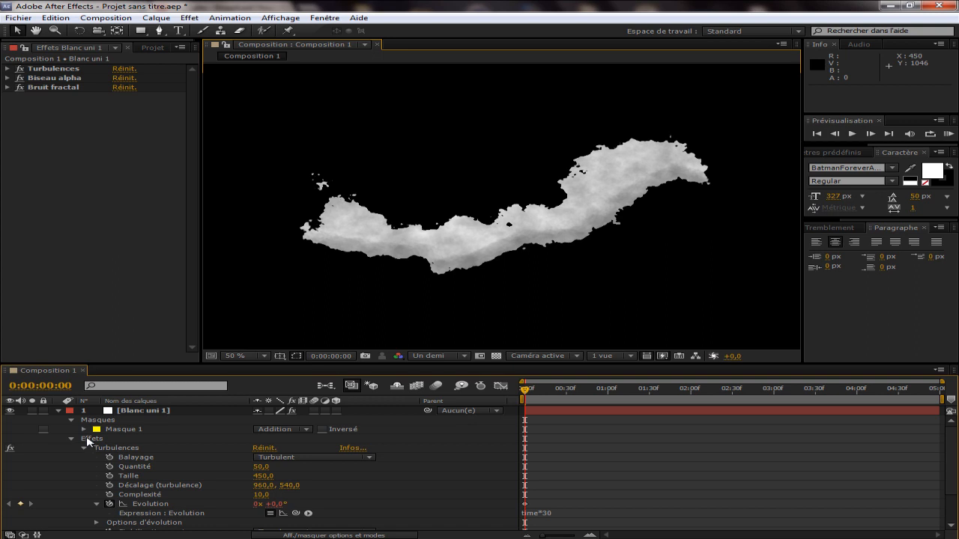
pyautogui.click(84, 429)
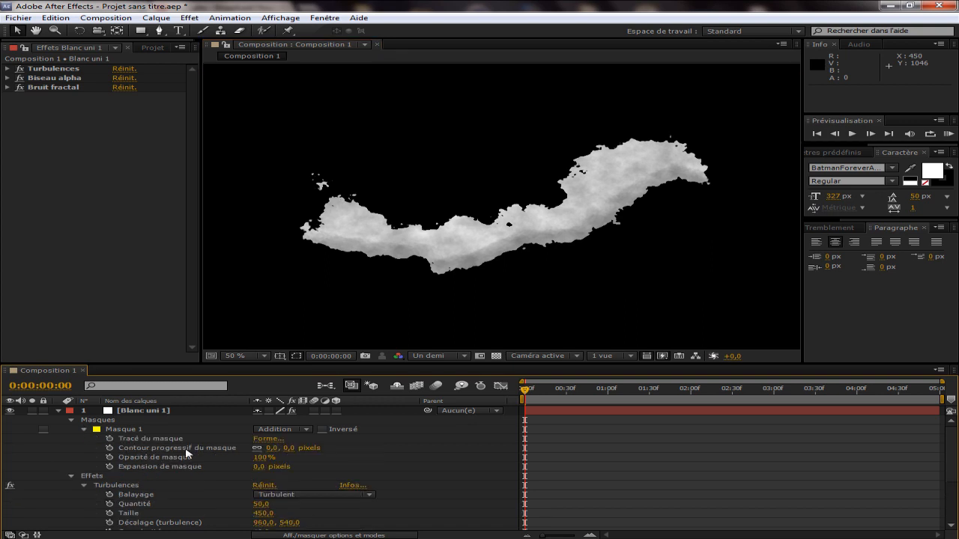
pyautogui.click(172, 449)
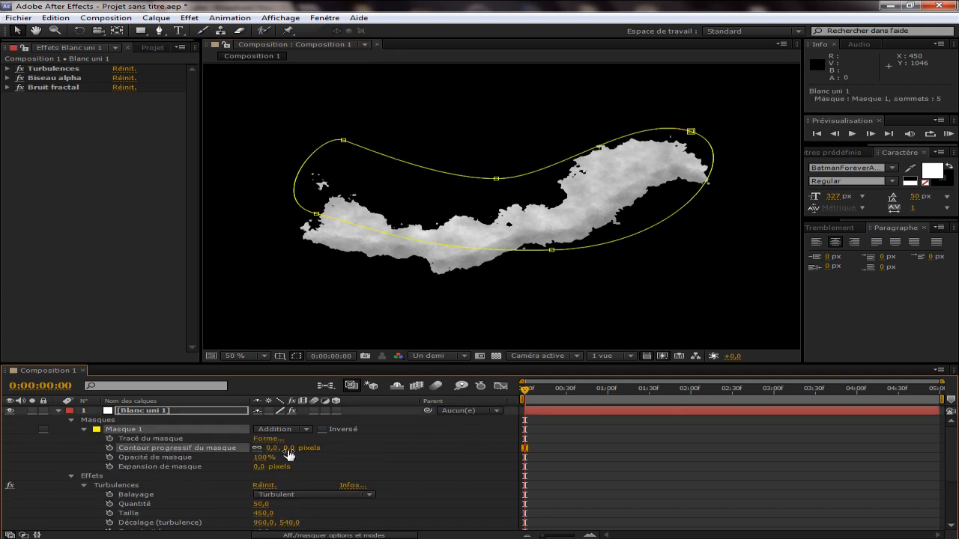
pyautogui.click(271, 448)
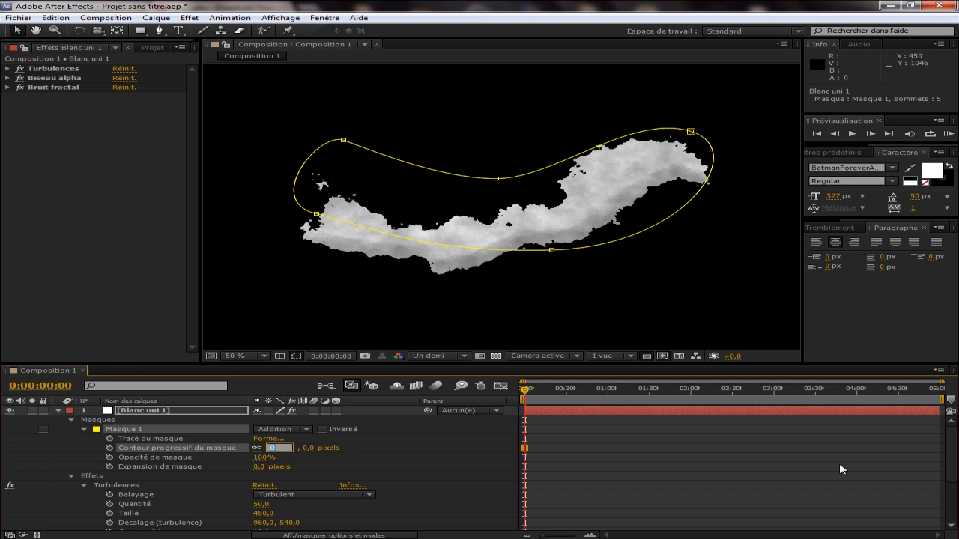
pyautogui.write('50')
pyautogui.press('Return')
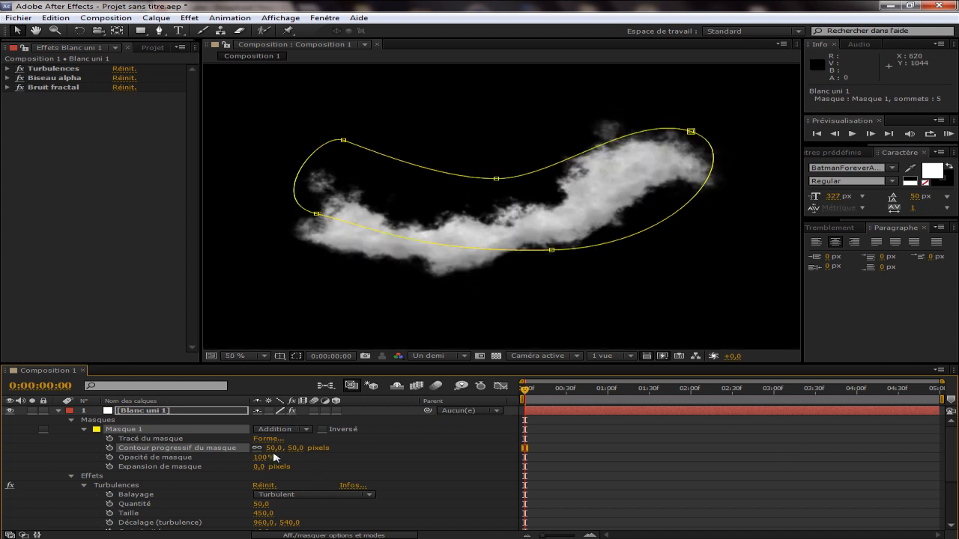
# Increase the Contour progressif of Masque 1 to 100 pixels and deselect the layer.
pyautogui.click(274, 448)
pyautogui.write('100')
pyautogui.press('Return')
pyautogui.press(',')
pyautogui.press(',')
pyautogui.press(',')
pyautogui.press(',')
pyautogui.click(635, 101)
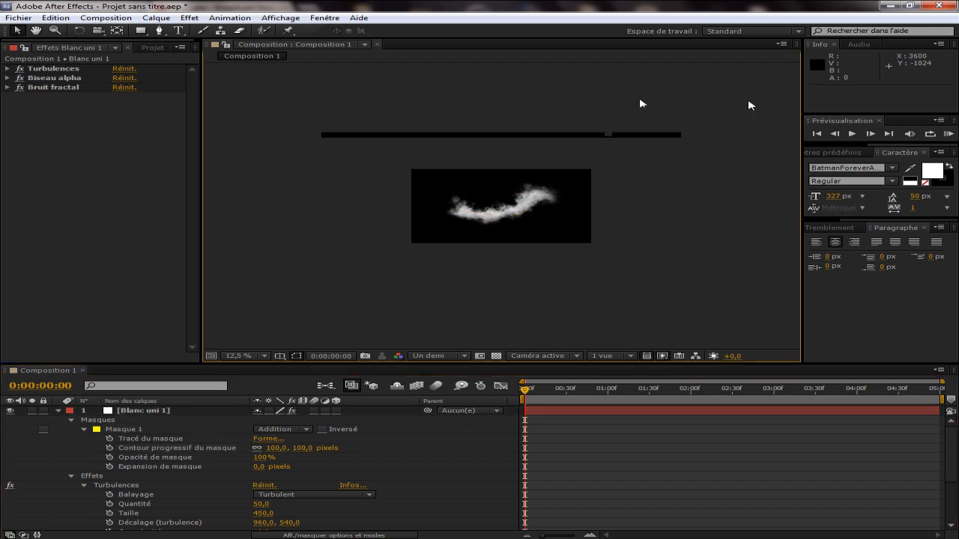
pyautogui.scroll(4, 636, 192)
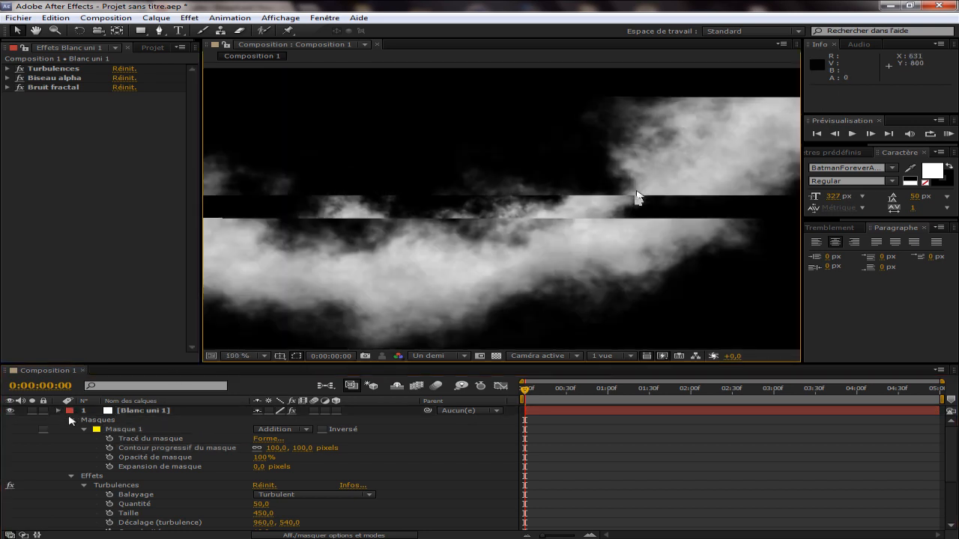
# Collapse the white solid's properties in the timeline and play a RAM preview of the animation.
pyautogui.click(58, 412)
pyautogui.click(162, 412)
pyautogui.scroll(-1, 597, 300)
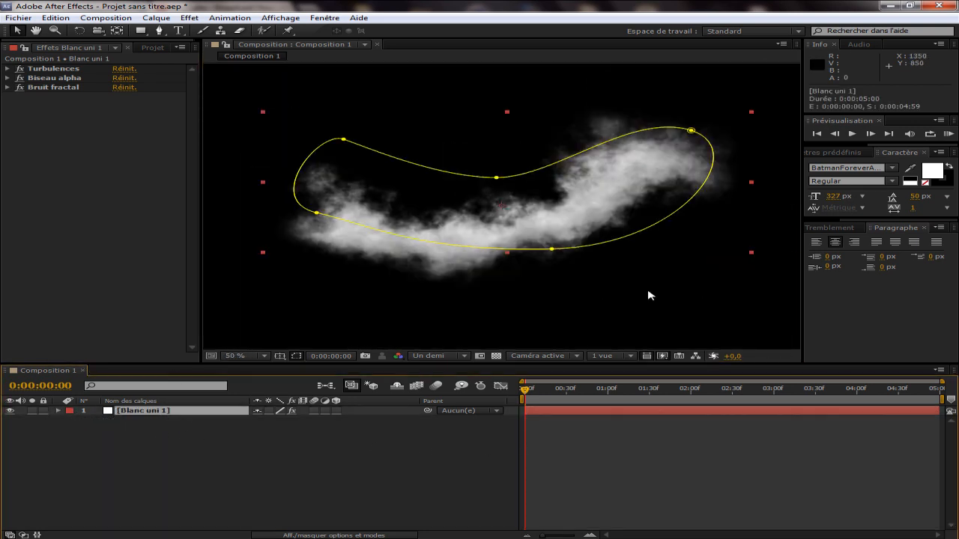
pyautogui.press('KP_0')
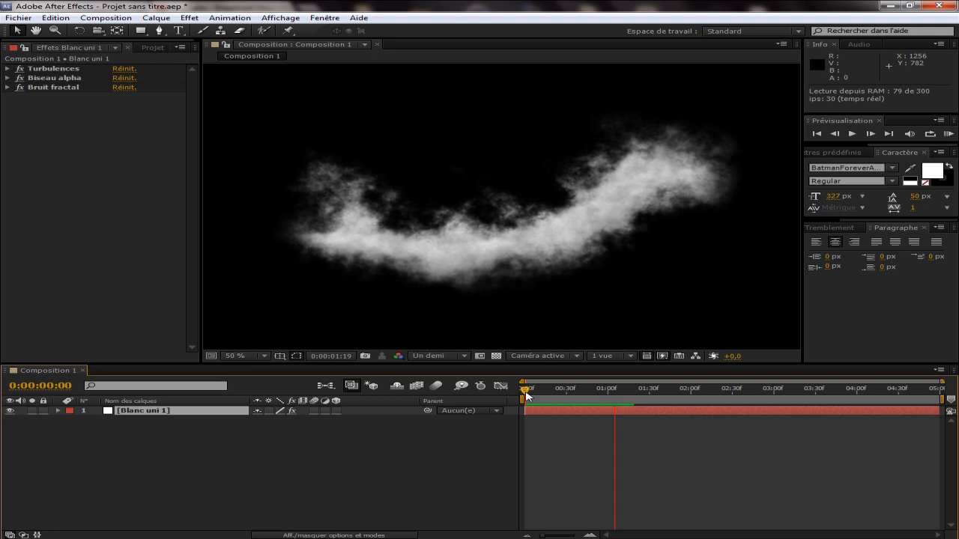
pyautogui.press('space')
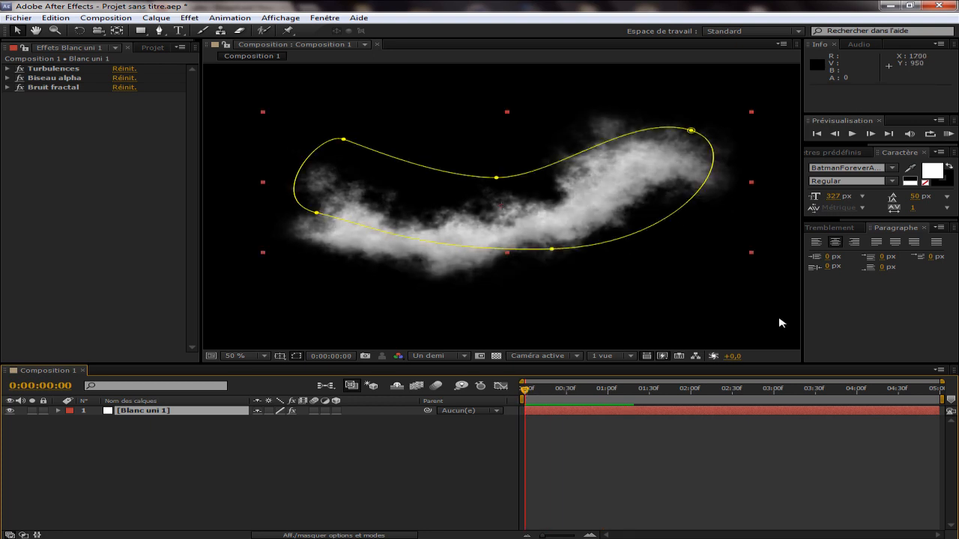